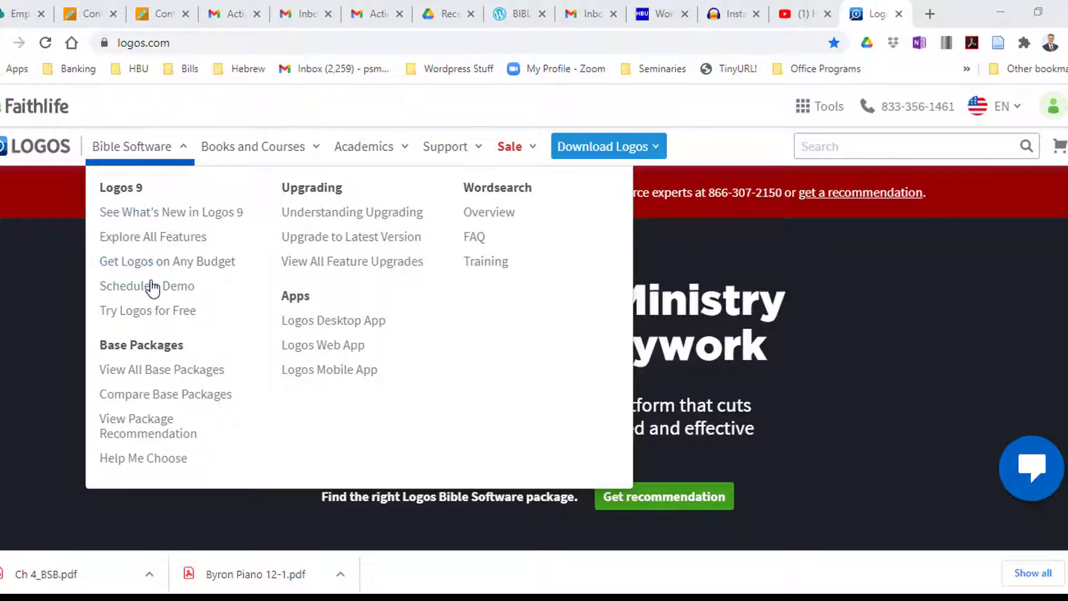
Go to the free Logos 8 Basic page on logos.com
{"action": "left_click", "coordinate": [155, 316]}
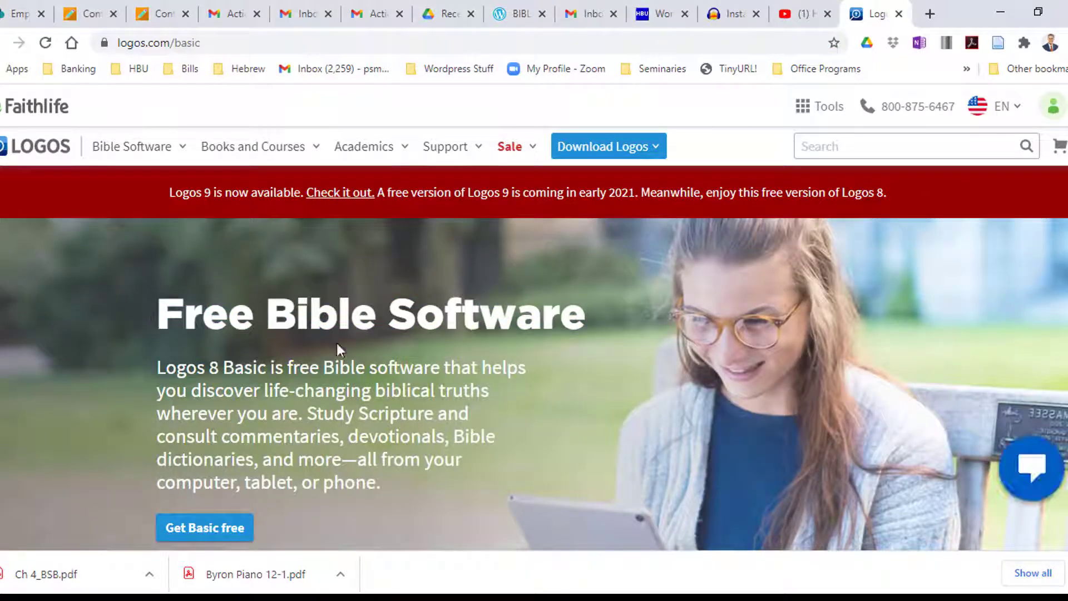
{"action": "scroll", "coordinate": [465, 382], "scroll_direction": "down", "scroll_amount": 1}
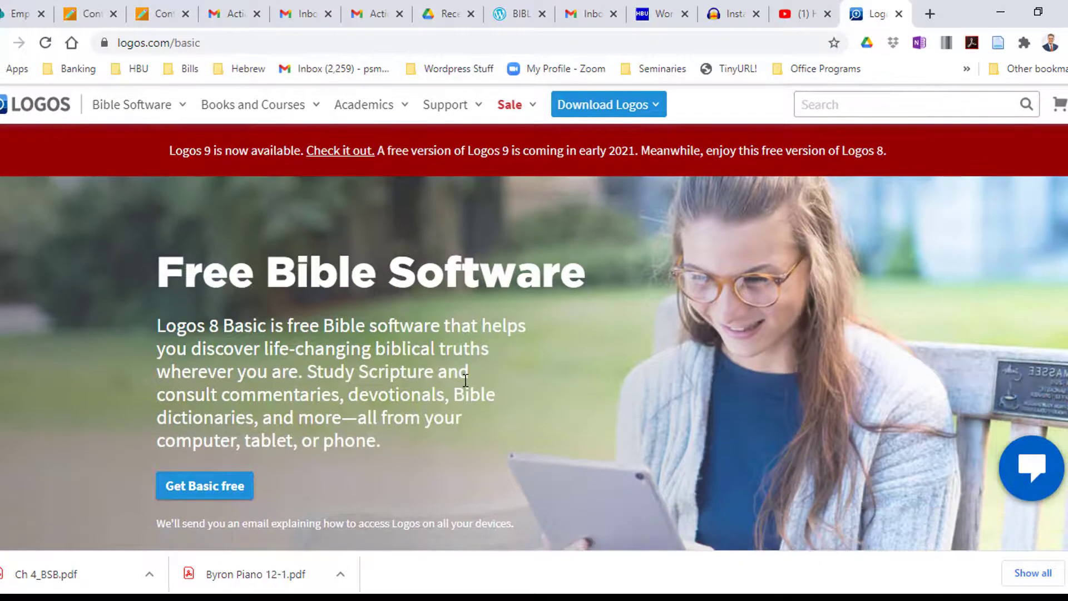
{"action": "scroll", "coordinate": [464, 382], "scroll_direction": "down", "scroll_amount": 1}
{"action": "scroll", "coordinate": [465, 382], "scroll_direction": "down", "scroll_amount": 1}
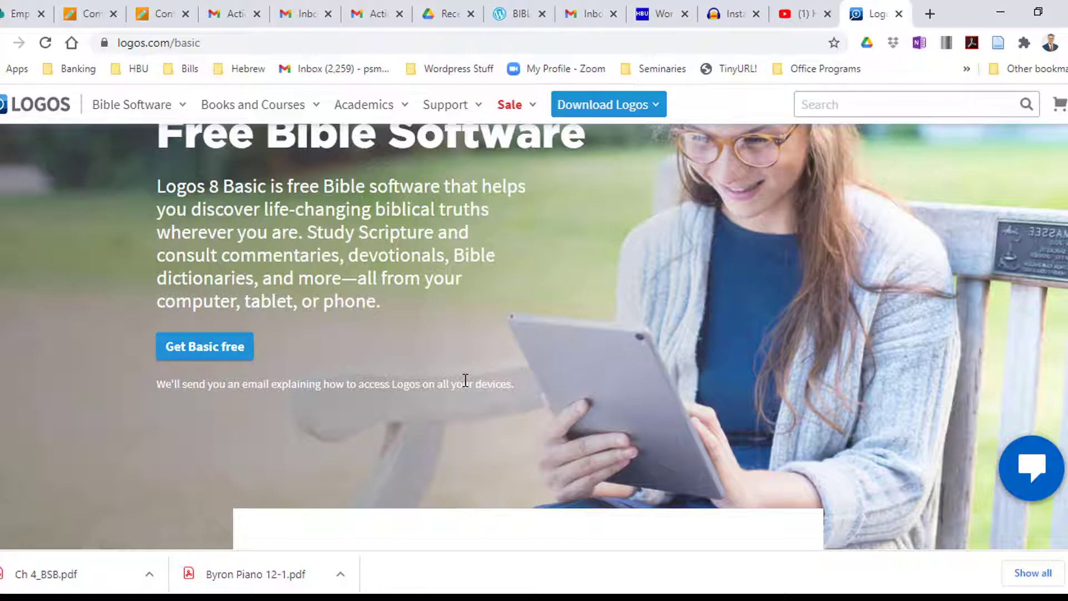
Request the free Logos 8 Basic download from the website
{"action": "left_click", "coordinate": [197, 351]}
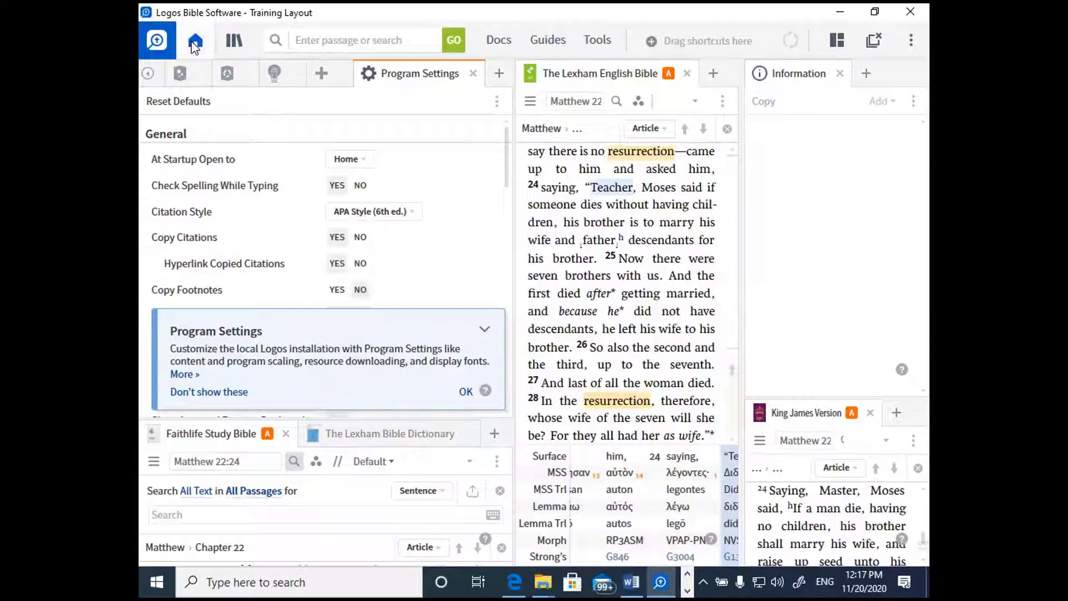
Bring up the Home dashboard with its Welcome and Explore sections
{"action": "left_click", "coordinate": [194, 43]}
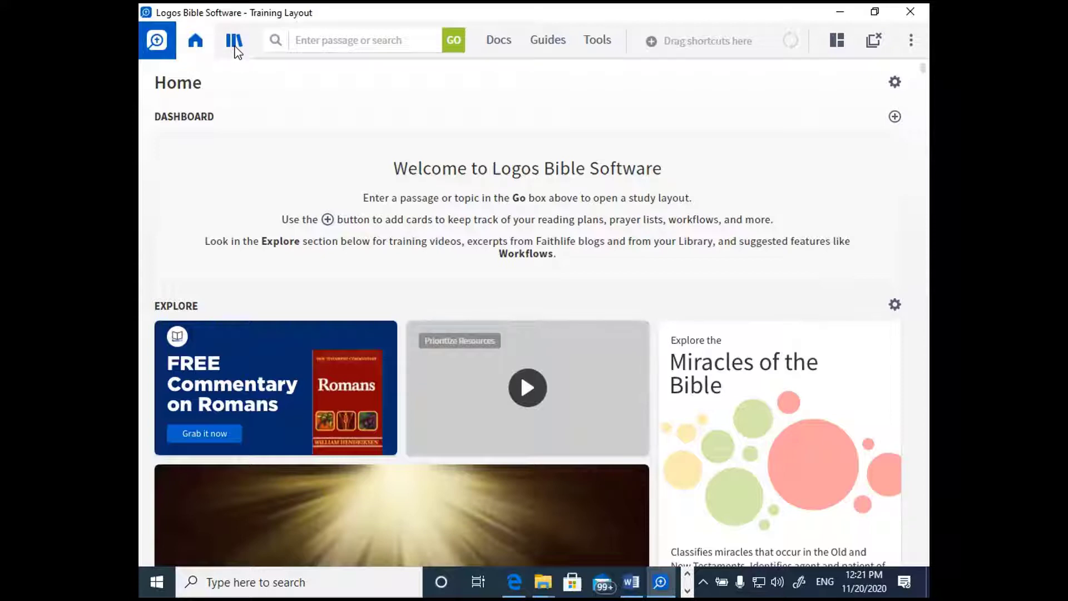
Sort the resource library list by title, then close it over the Home dashboard
{"action": "left_click", "coordinate": [238, 49]}
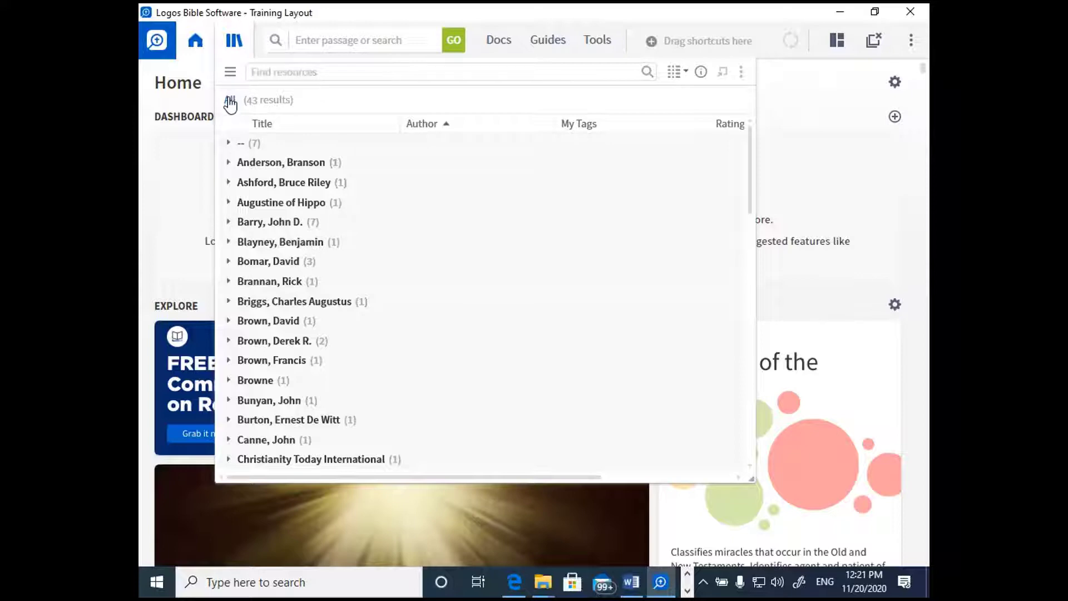
{"action": "left_click", "coordinate": [258, 124]}
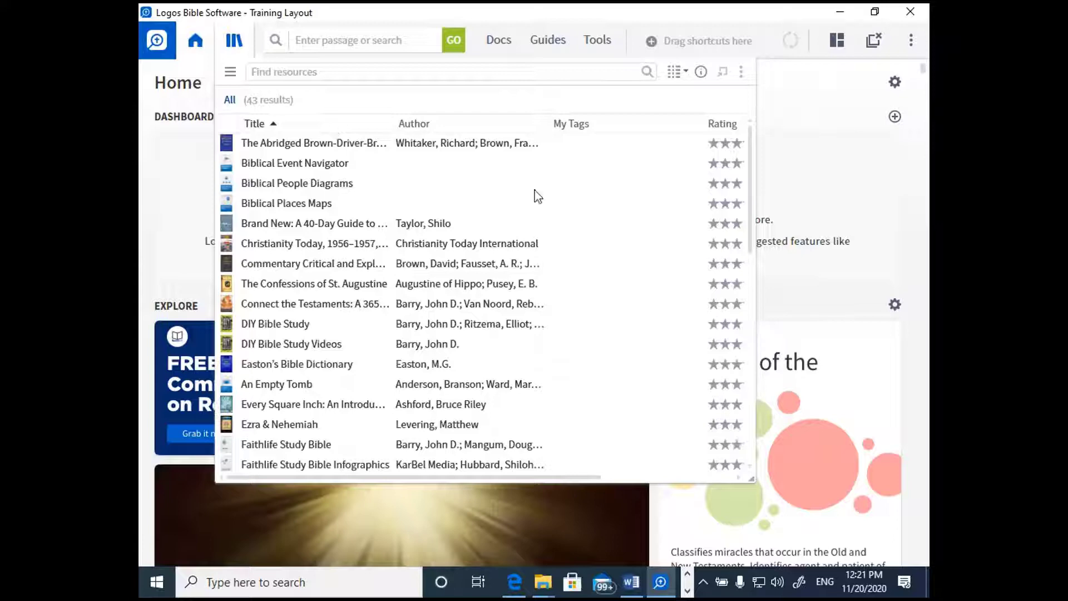
{"action": "left_click", "coordinate": [774, 309]}
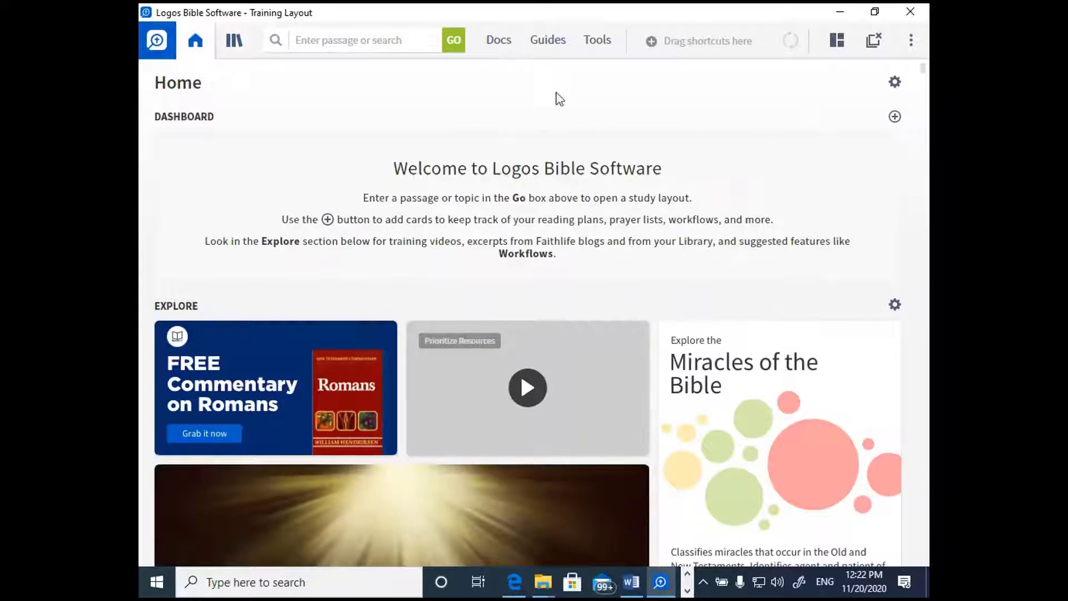
Place the Library as a tab in the layout beside the Lexham English Bible
{"action": "left_click", "coordinate": [235, 40]}
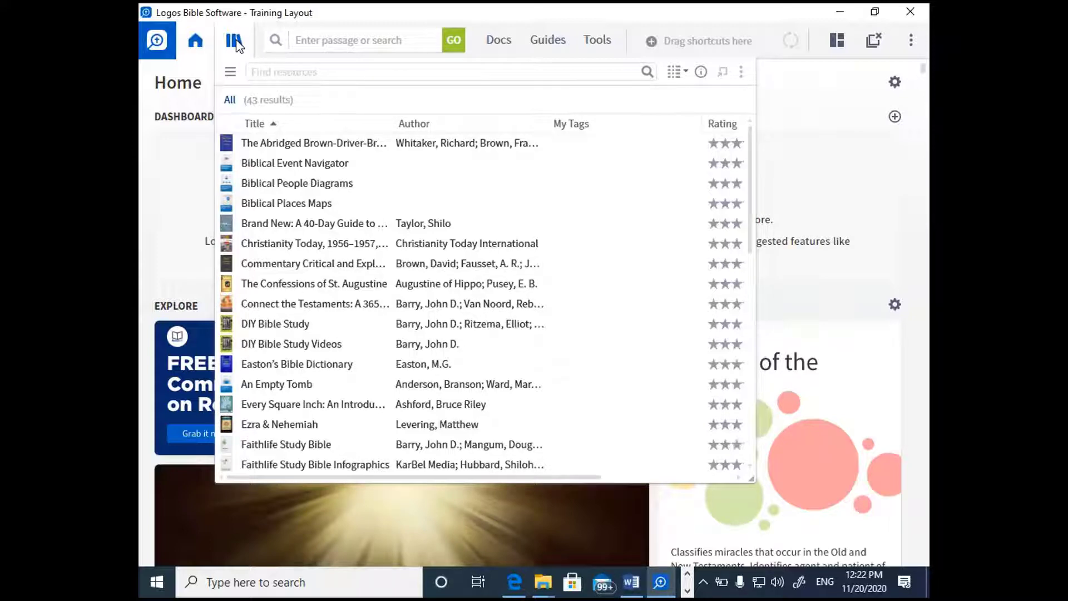
{"action": "right_click", "coordinate": [235, 42]}
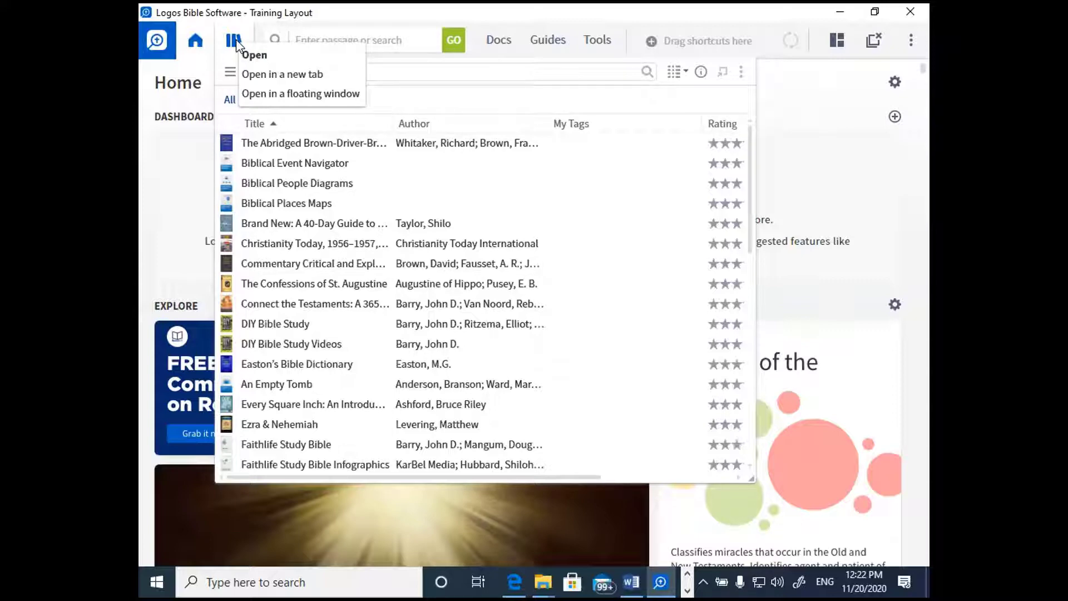
{"action": "left_click", "coordinate": [266, 77]}
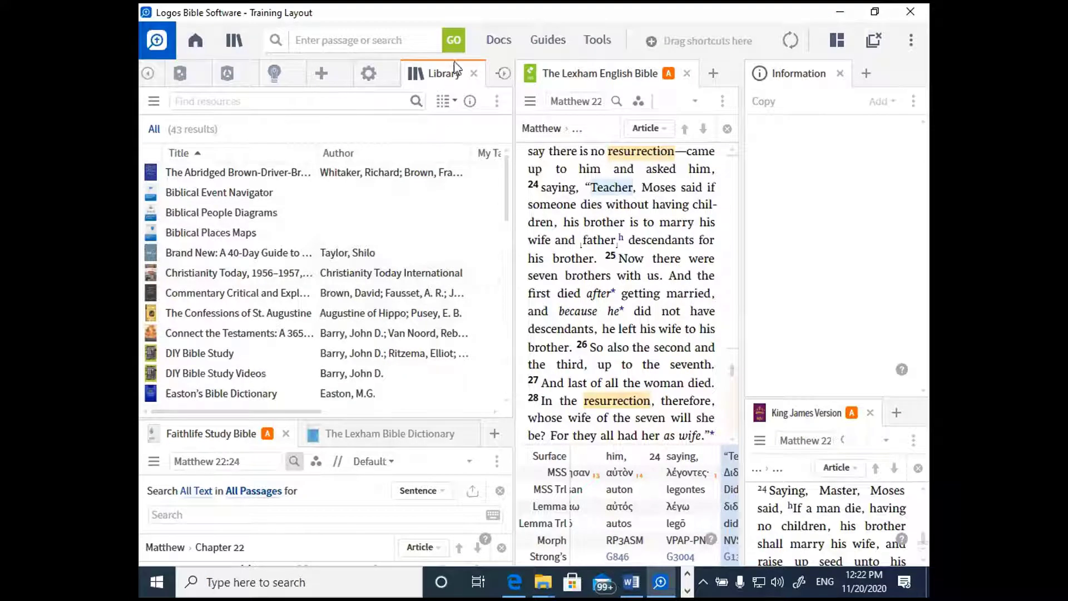
Look up the word God (θεός) in the Information panel and widen the library pane
{"action": "left_click", "coordinate": [612, 286]}
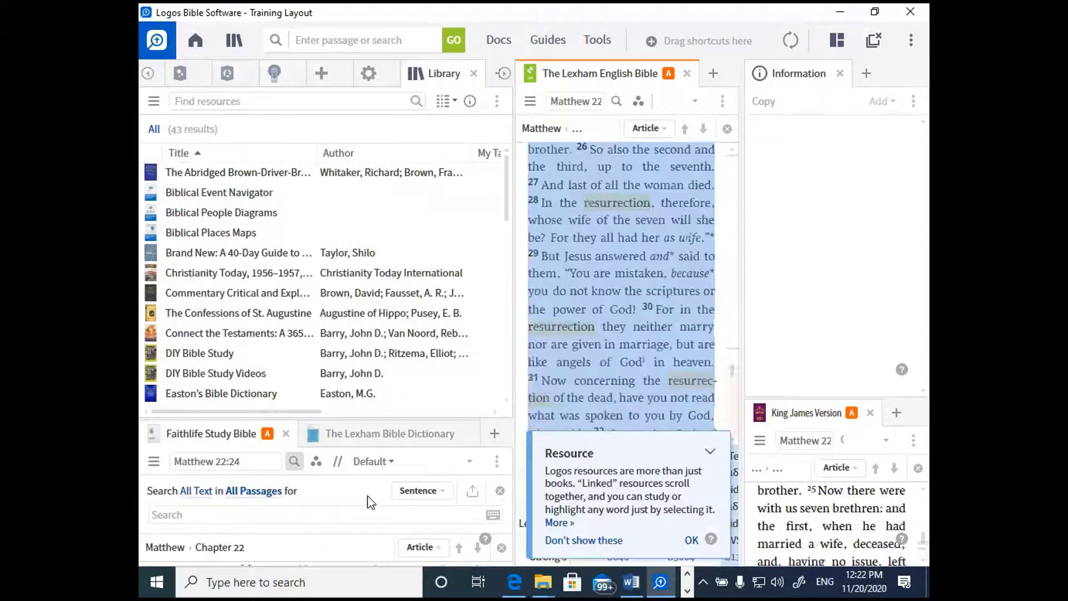
{"action": "left_click", "coordinate": [605, 314]}
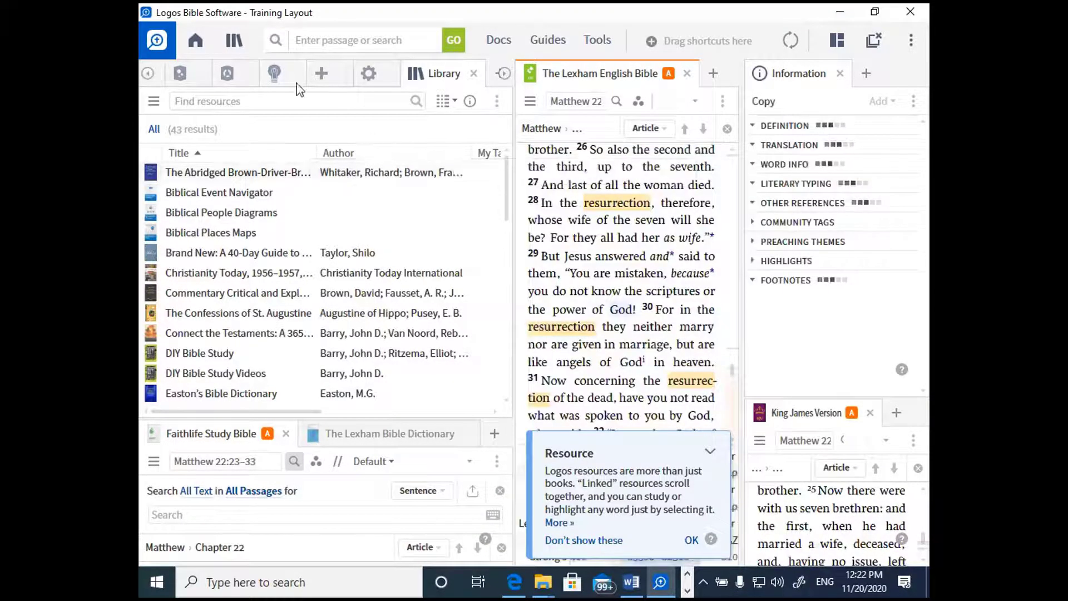
{"action": "left_click", "coordinate": [231, 75]}
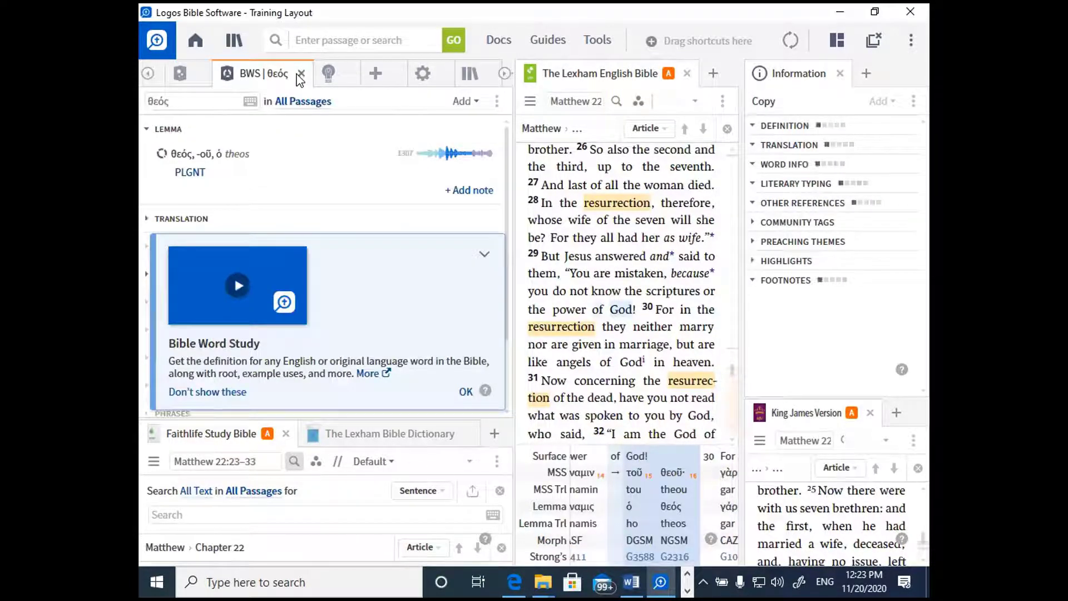
{"action": "left_click", "coordinate": [300, 73]}
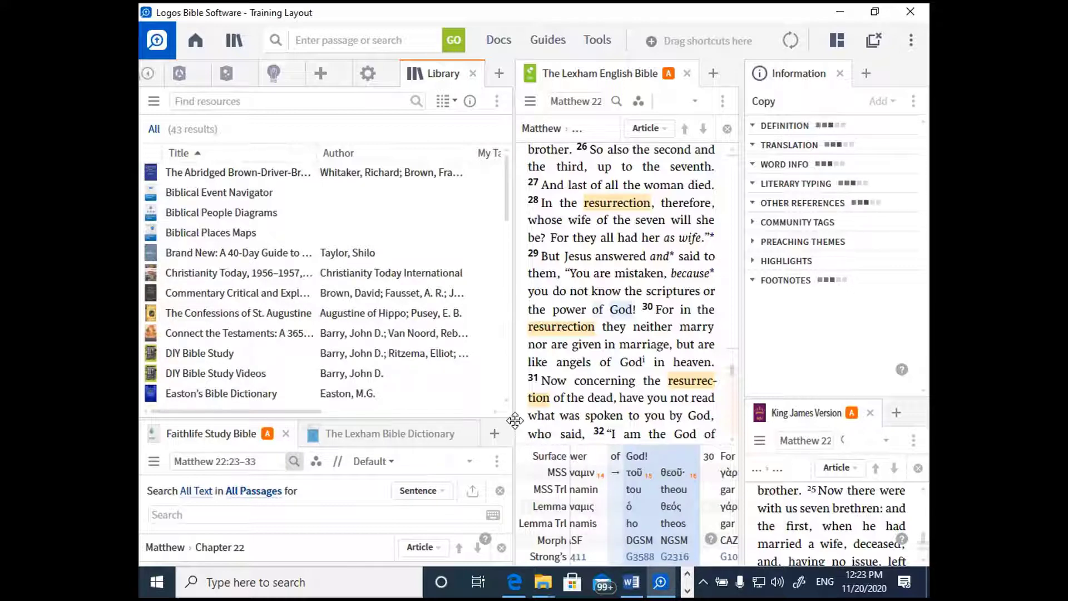
{"action": "left_click_drag", "start_coordinate": [515, 420], "coordinate": [555, 388]}
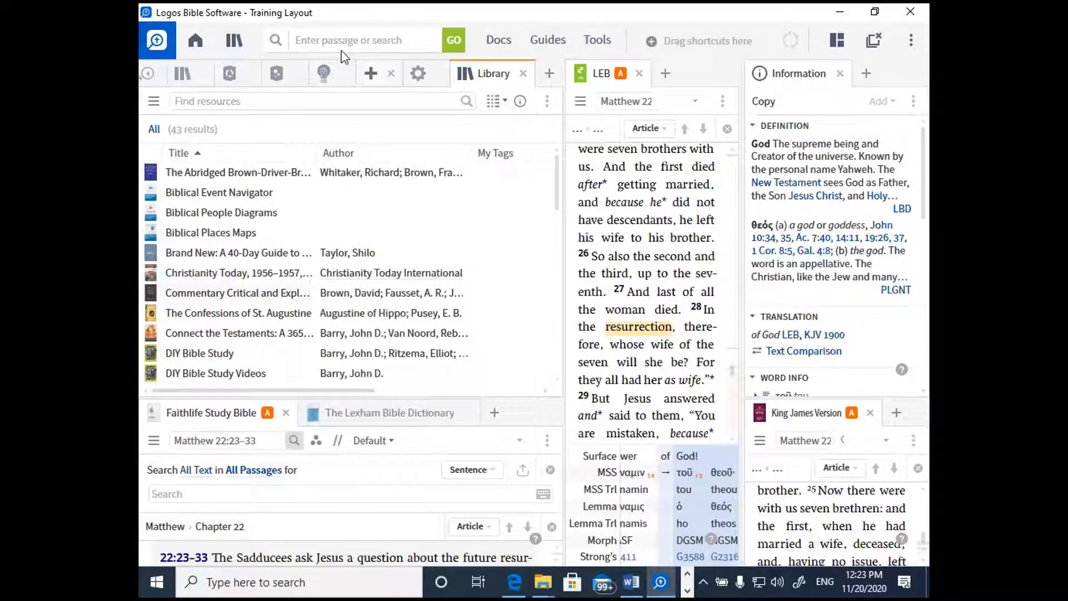
Show the Library in its own floating window filling the screen
{"action": "right_click", "coordinate": [238, 39]}
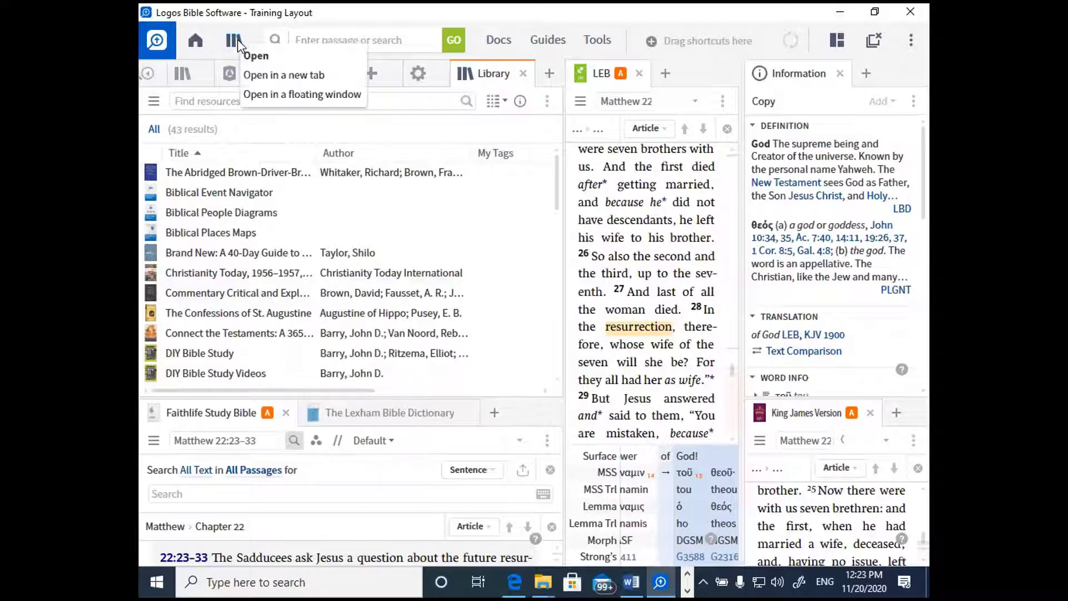
{"action": "left_click", "coordinate": [276, 94]}
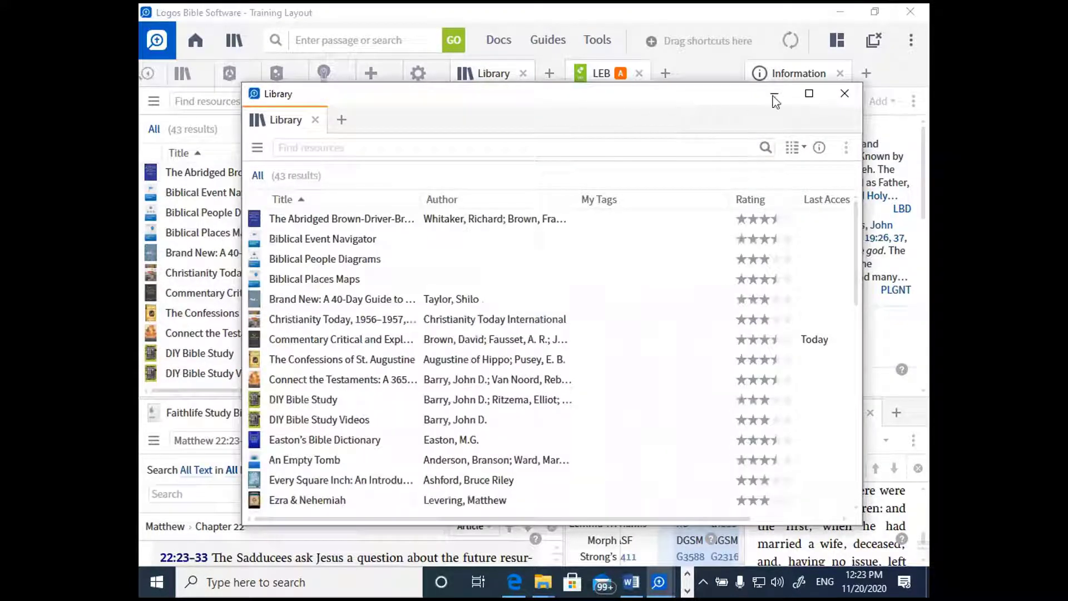
{"action": "left_click", "coordinate": [809, 94]}
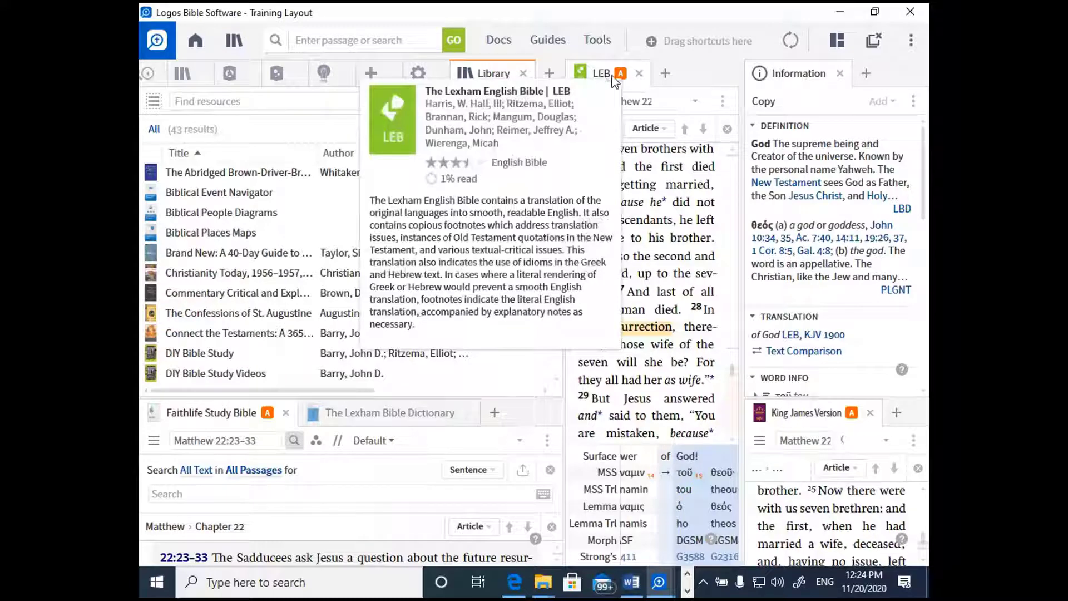
Float the Lexham English Bible panel as its own window and drag it wider
{"action": "left_click", "coordinate": [722, 104]}
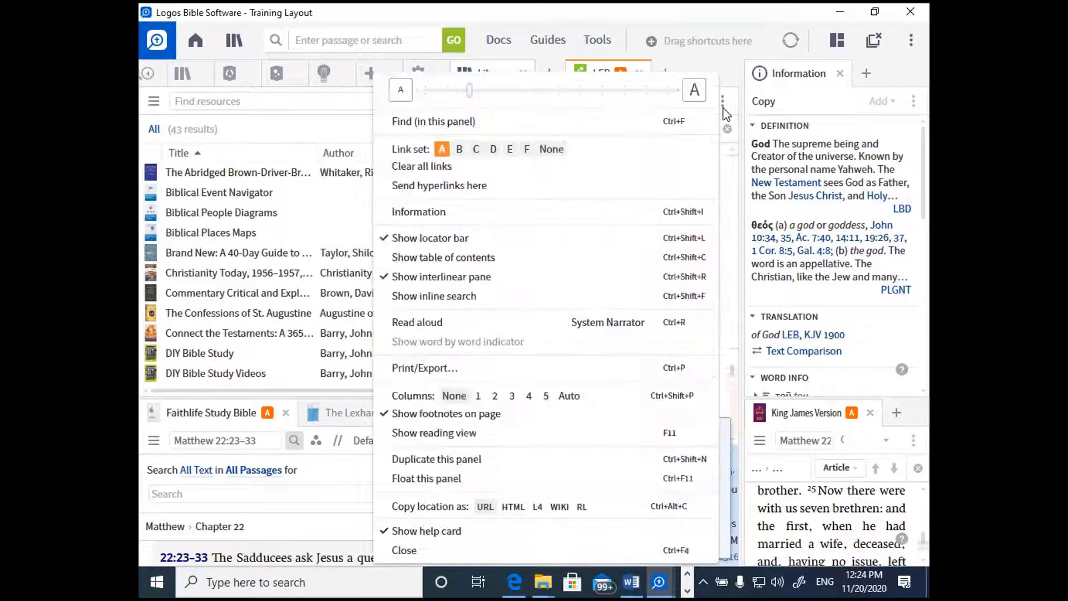
{"action": "left_click", "coordinate": [470, 477]}
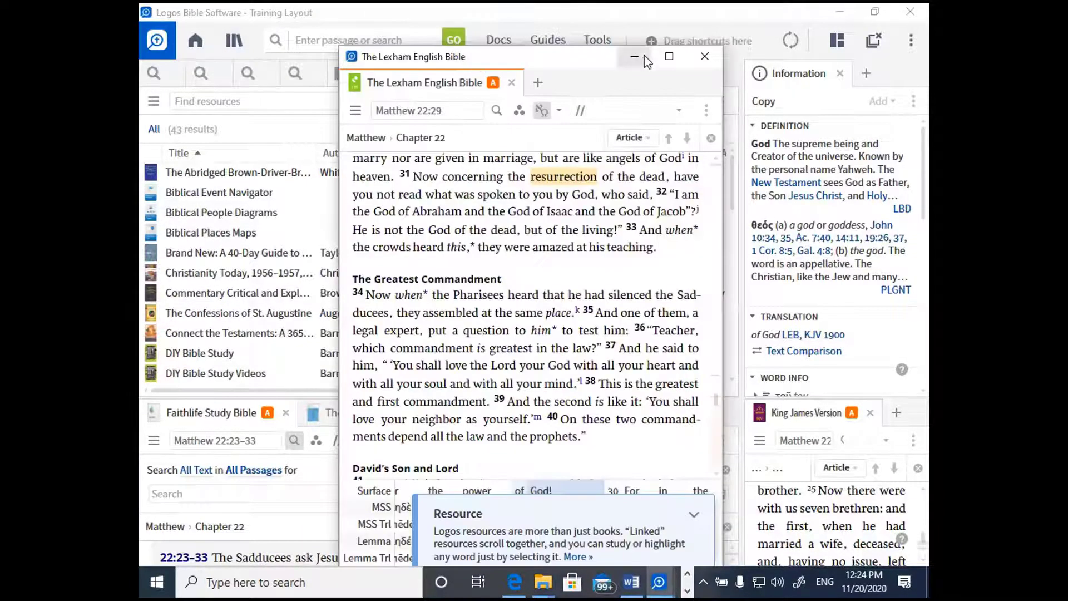
{"action": "left_click", "coordinate": [669, 57]}
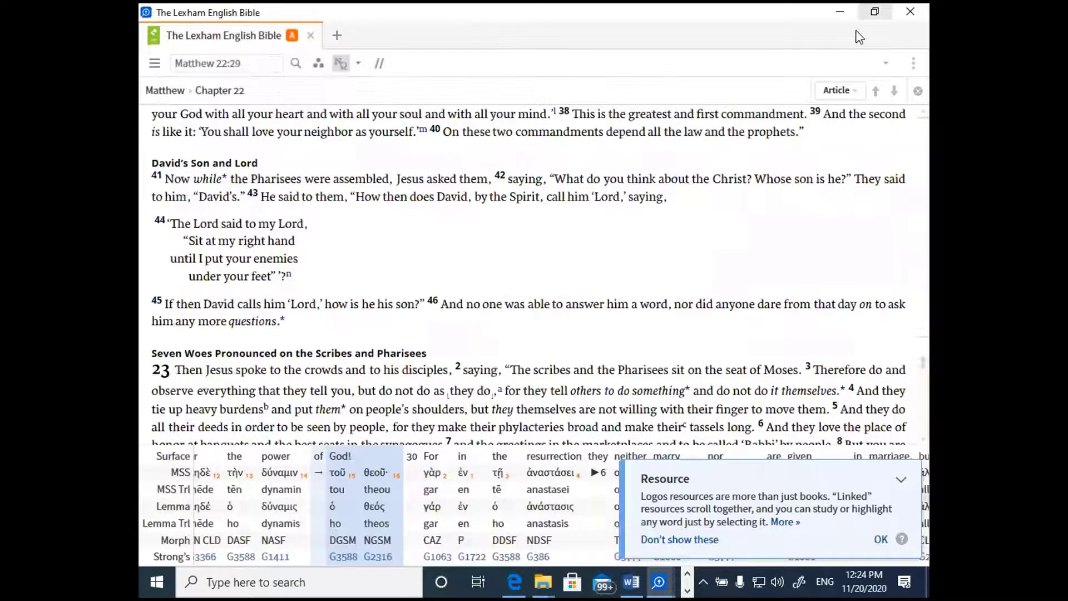
{"action": "left_click", "coordinate": [874, 11]}
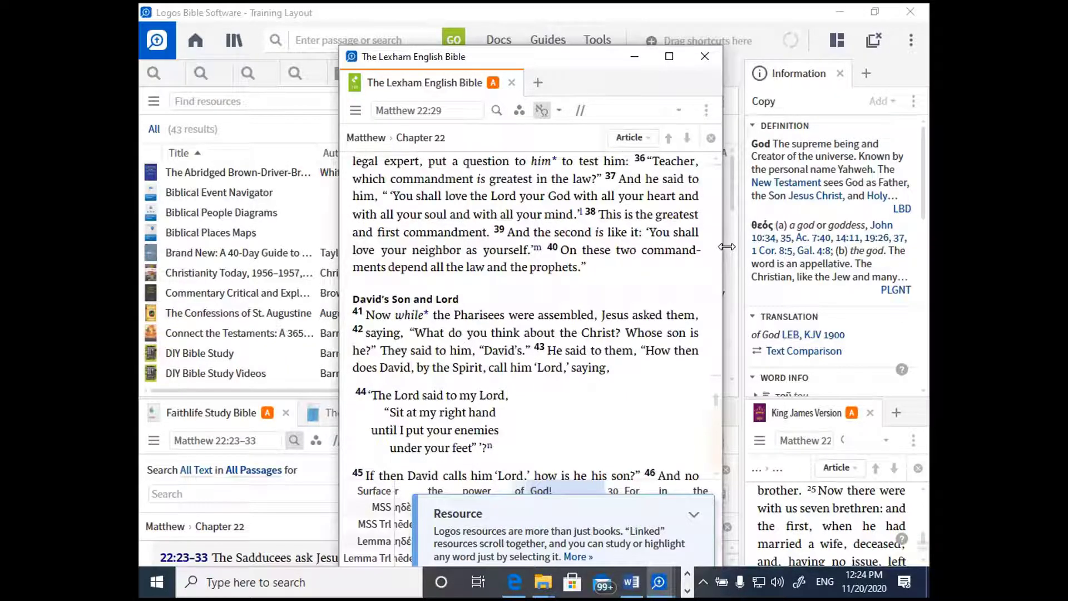
{"action": "left_click_drag", "start_coordinate": [725, 247], "coordinate": [895, 247]}
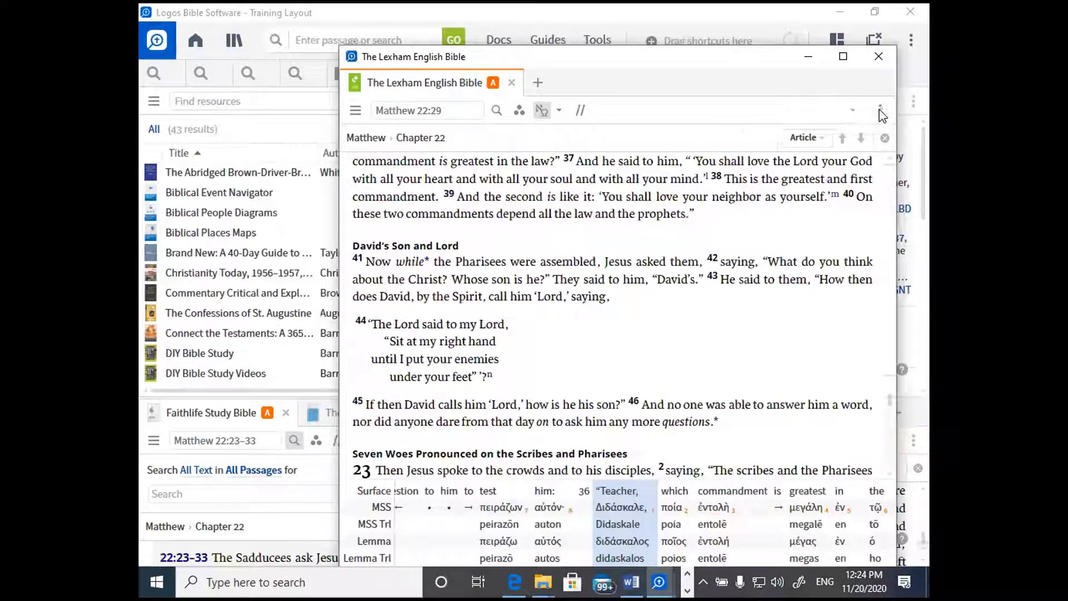
Dock the floating Lexham English Bible panel back into the main workspace
{"action": "left_click", "coordinate": [880, 112]}
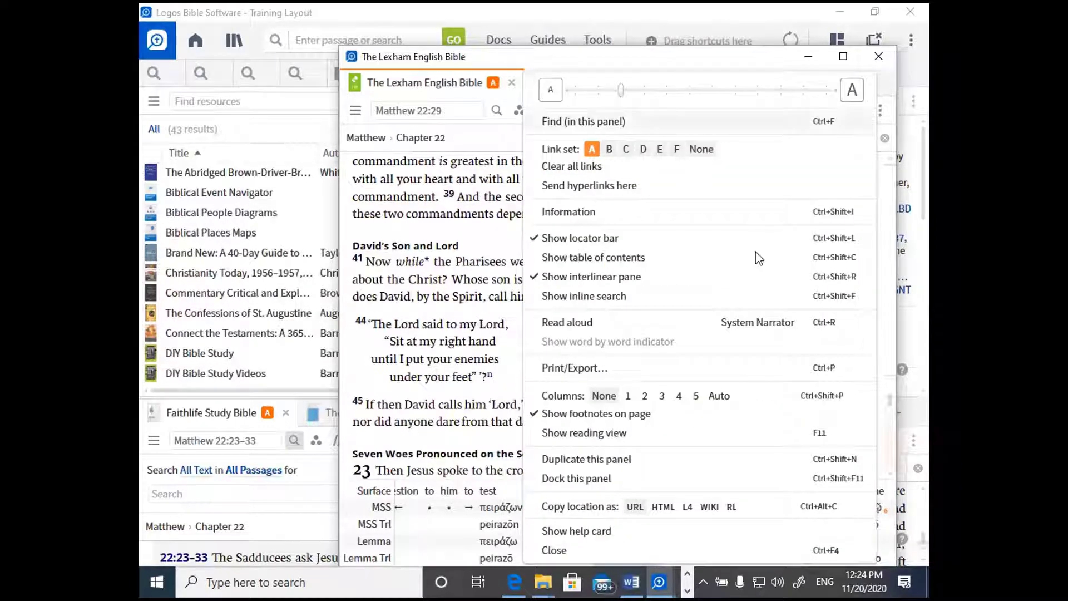
{"action": "left_click", "coordinate": [614, 478]}
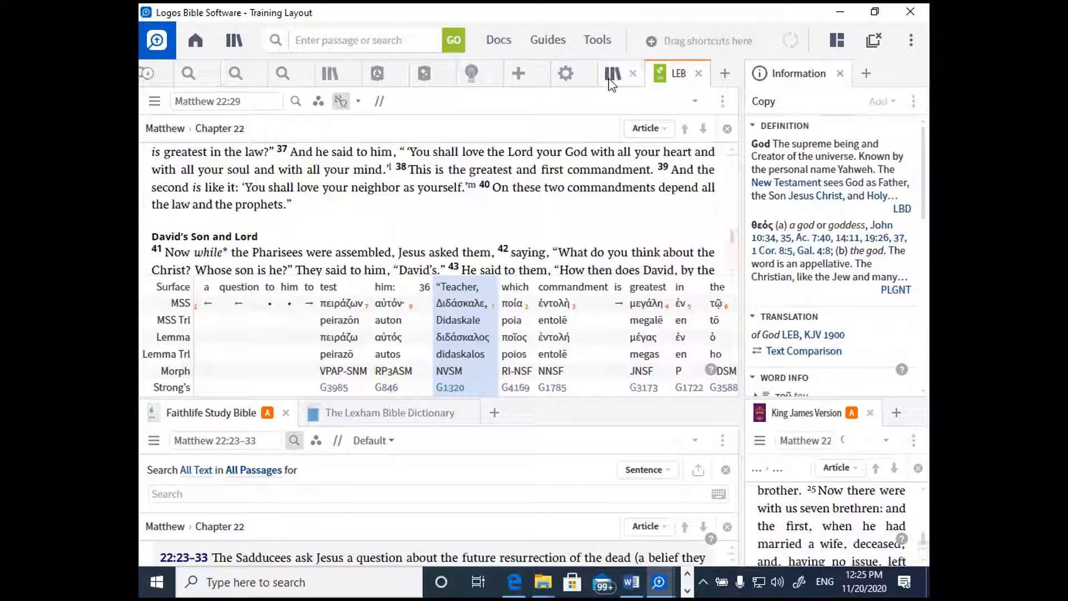
{"action": "key", "text": "alt+Tab"}
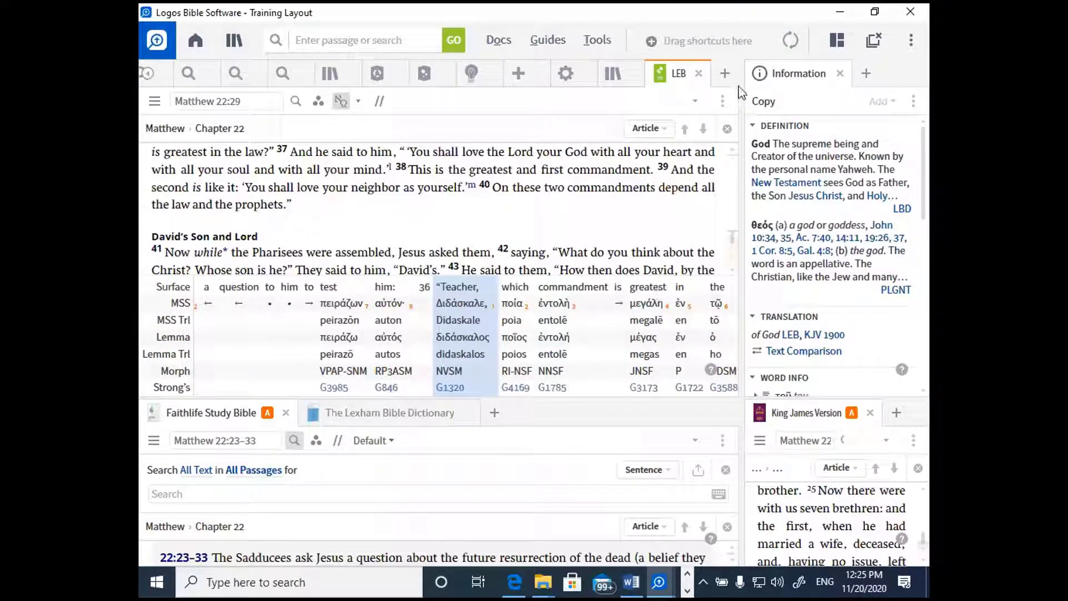
Review the saved layouts list with Training Layout checked, then dismiss it
{"action": "left_click", "coordinate": [837, 42]}
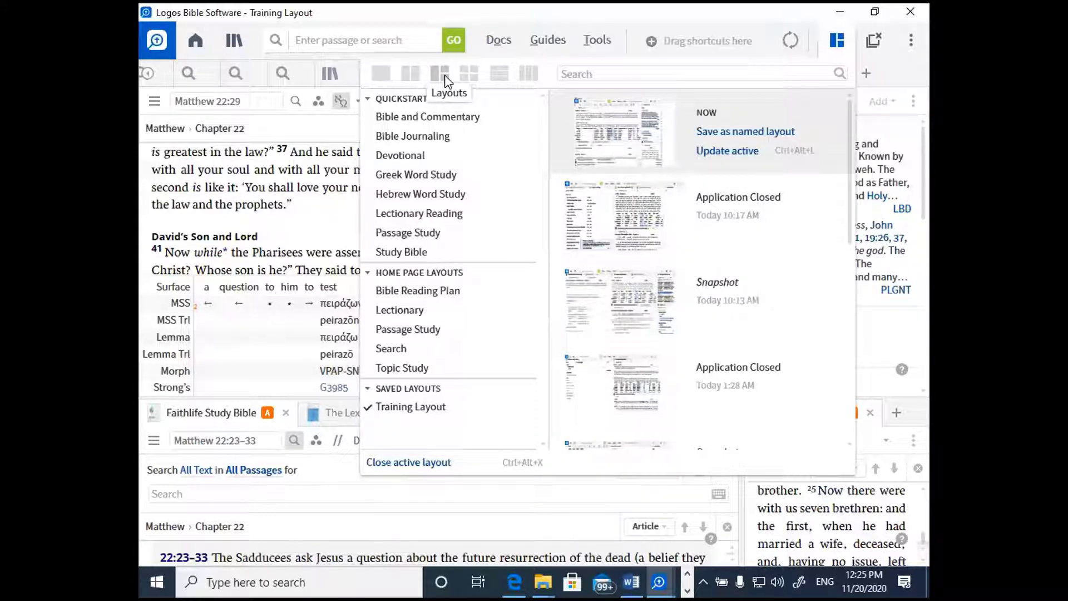
{"action": "left_click", "coordinate": [445, 79]}
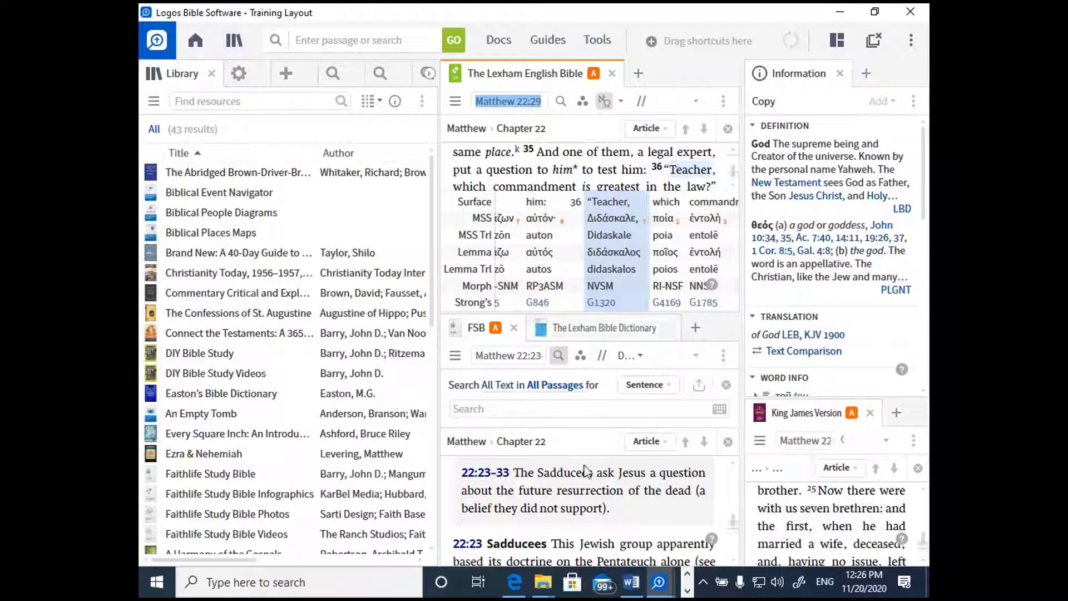
Close the Information and King James Version panels
{"action": "left_click", "coordinate": [840, 73]}
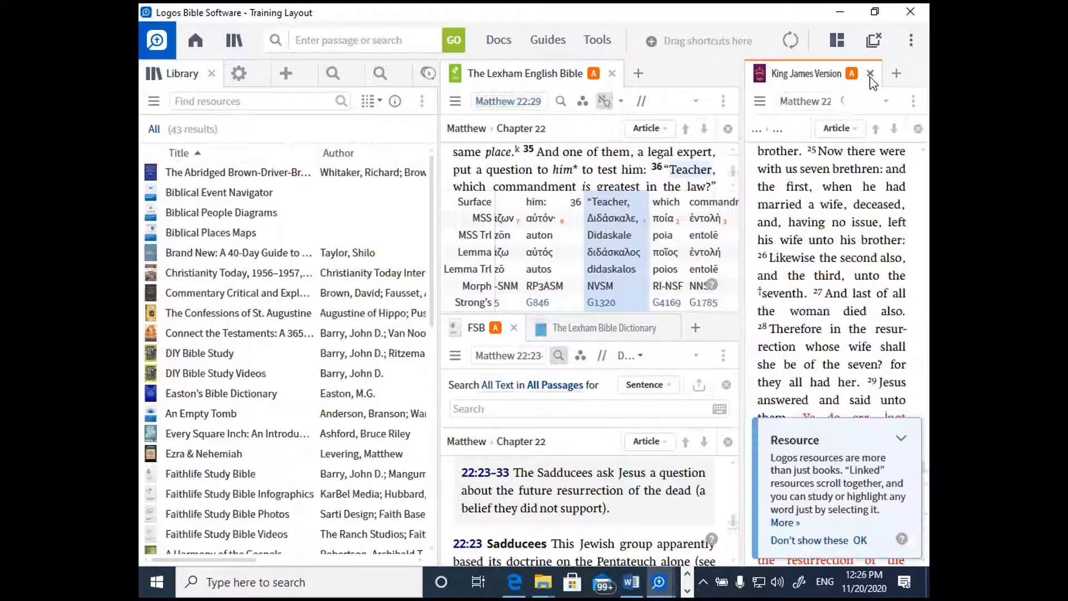
{"action": "left_click", "coordinate": [871, 74]}
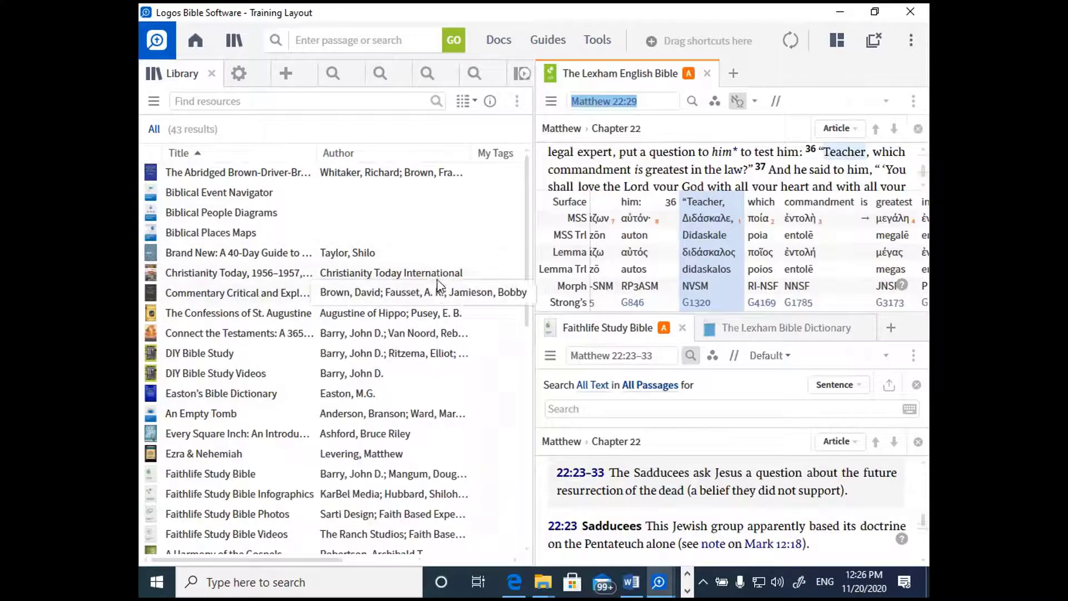
Step through Program Settings, a new tab and saved searches to the lemma ἀνάστασις search with 42 results
{"action": "left_click", "coordinate": [239, 74]}
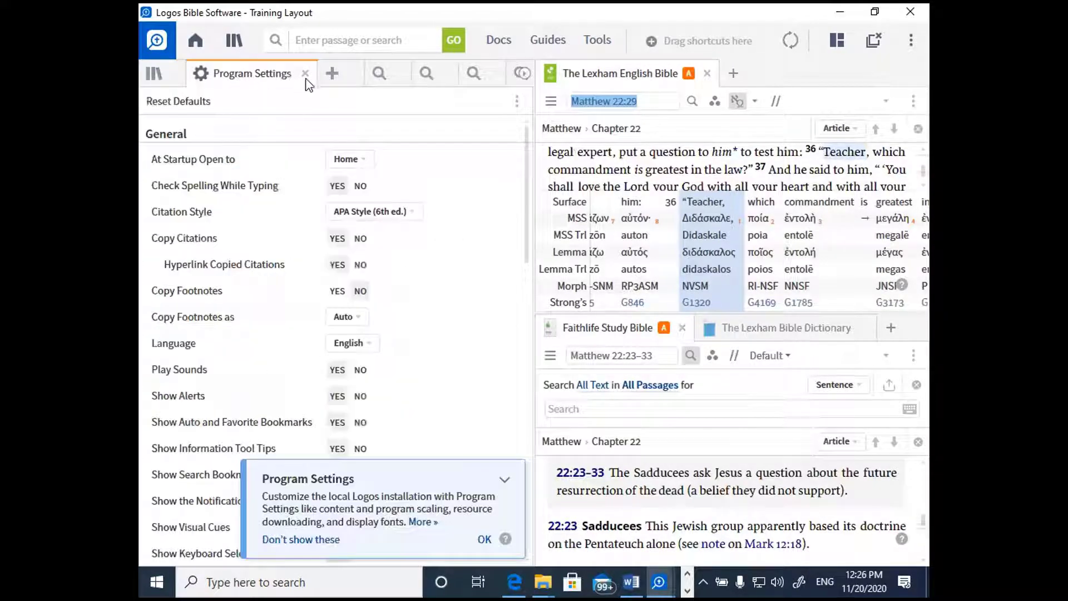
{"action": "left_click", "coordinate": [332, 74]}
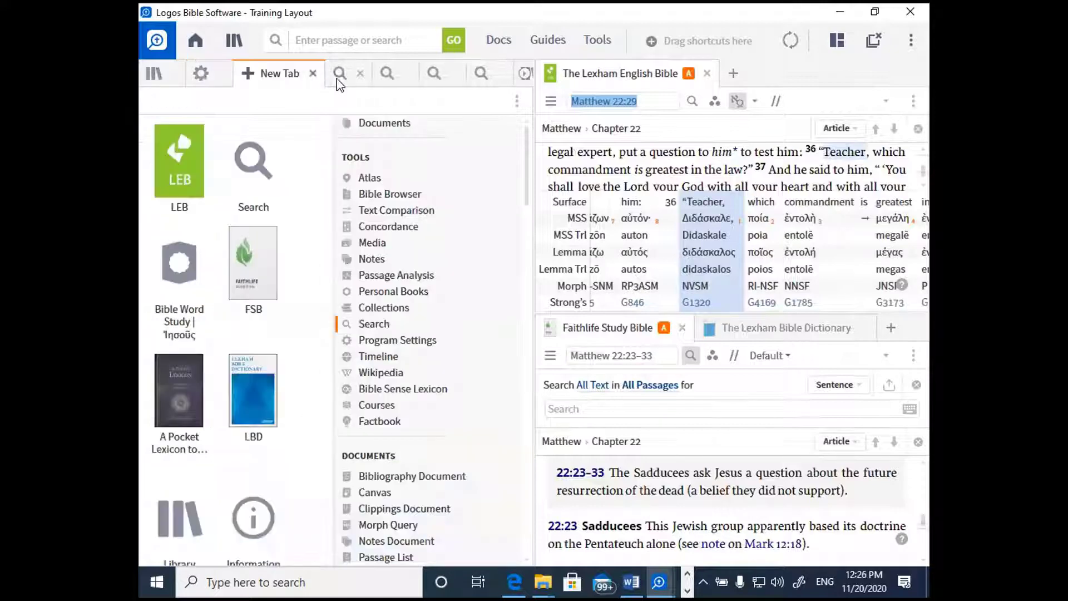
{"action": "left_click", "coordinate": [339, 74]}
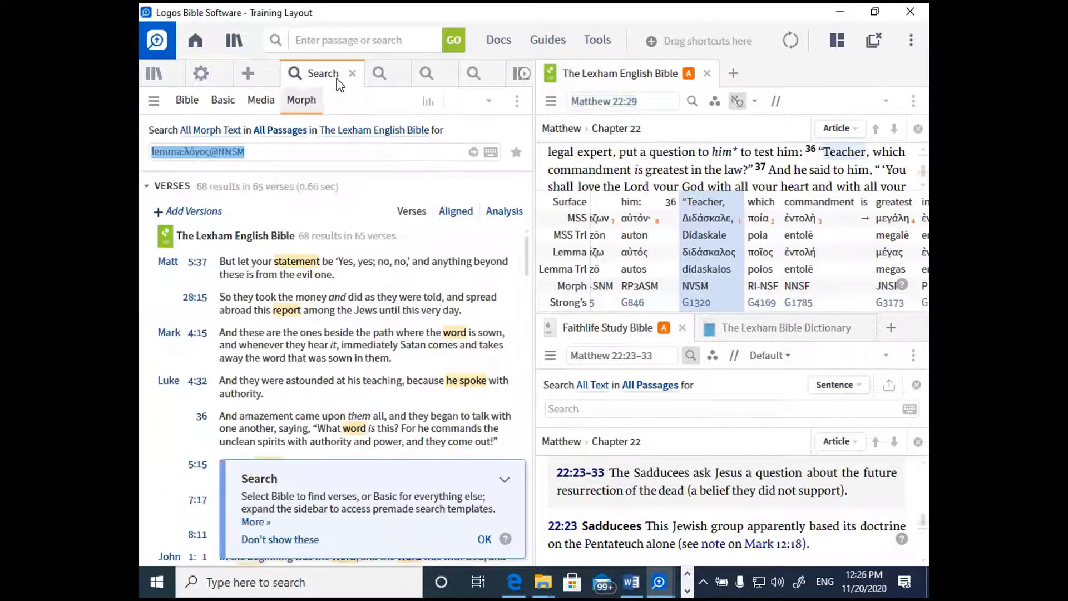
{"action": "left_click", "coordinate": [380, 75]}
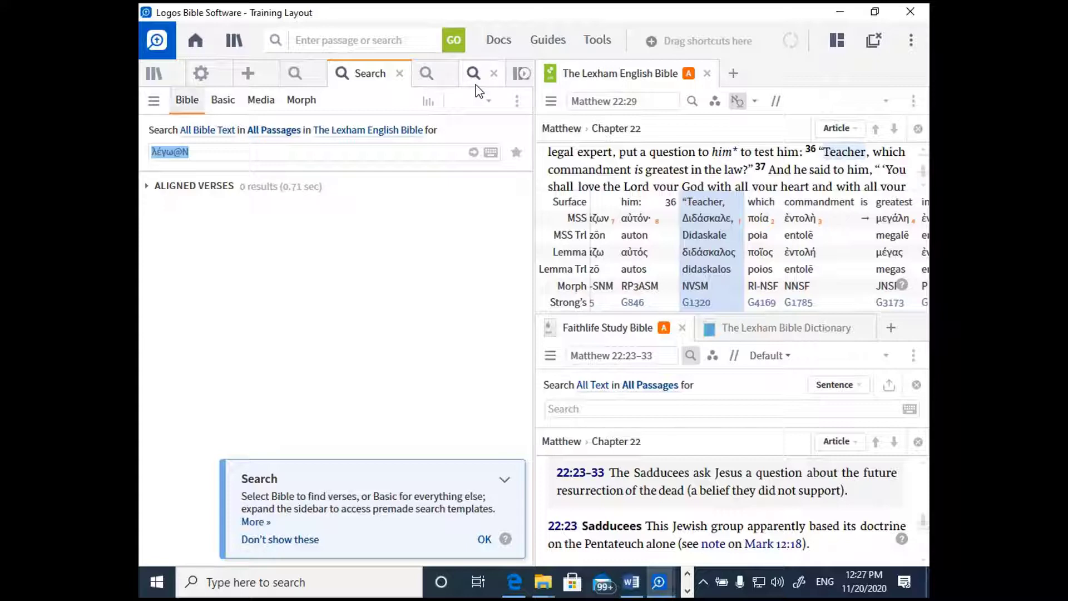
{"action": "left_click", "coordinate": [473, 73]}
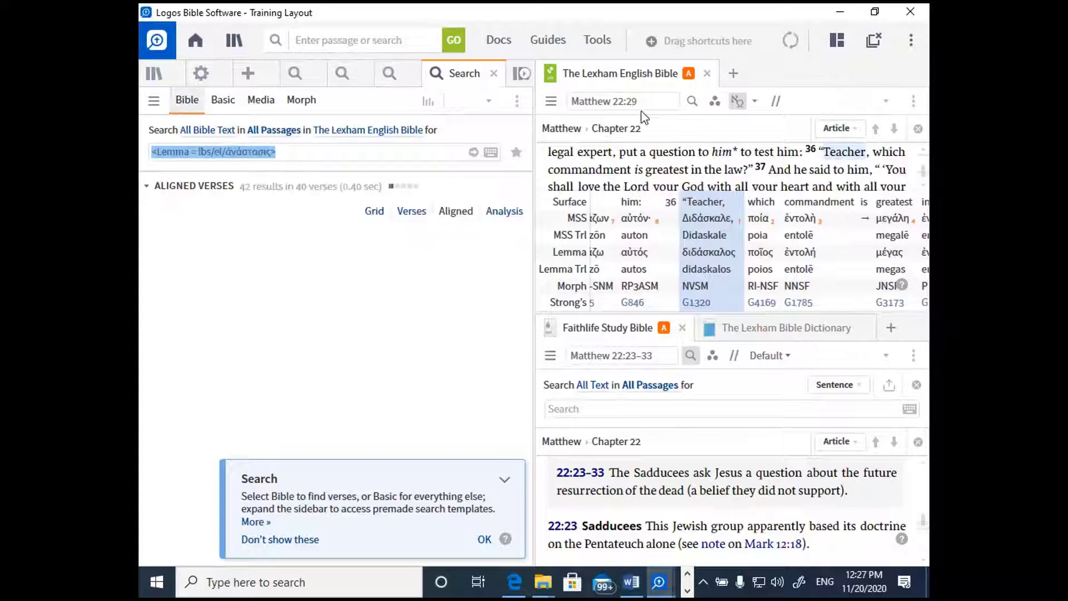
Add King James Version in a tab beside the Lexham English Bible and show the Lexham Bible Dictionary below
{"action": "left_click", "coordinate": [733, 74]}
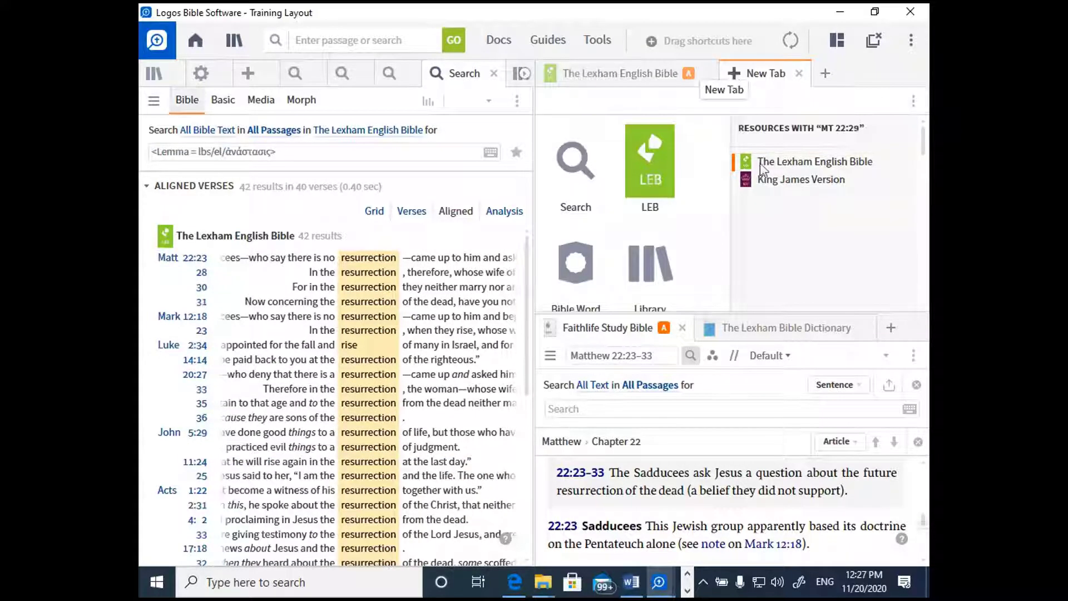
{"action": "mouse_move", "coordinate": [800, 179]}
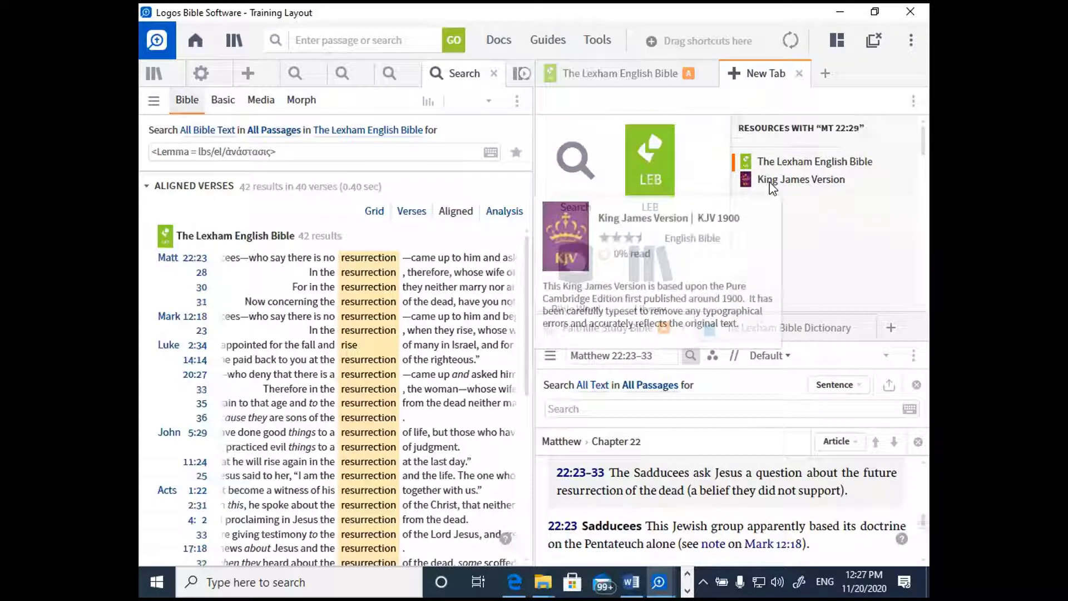
{"action": "left_click", "coordinate": [771, 181]}
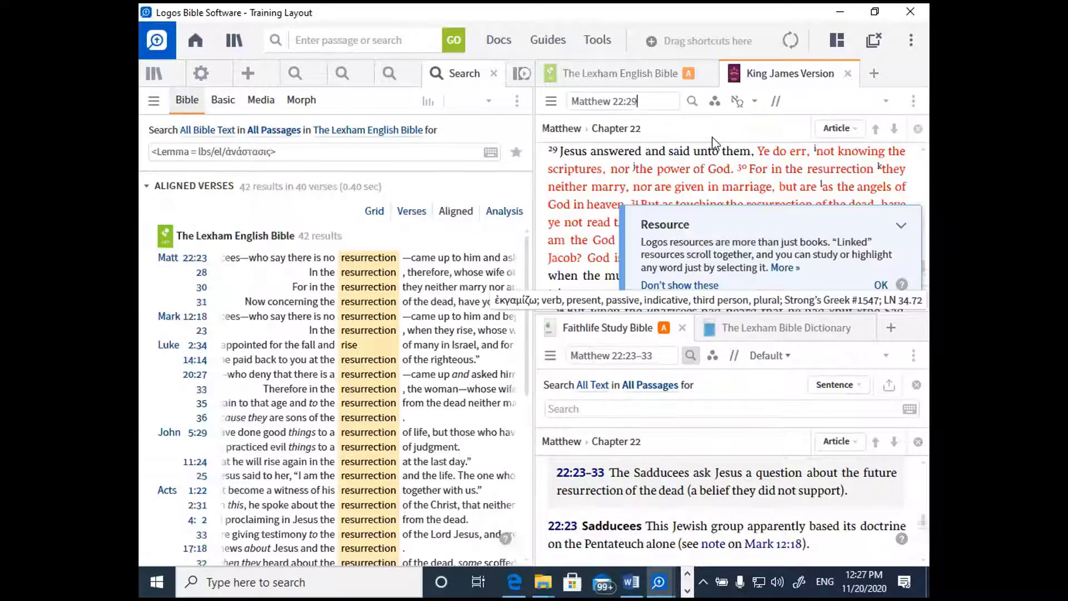
{"action": "left_click", "coordinate": [617, 72]}
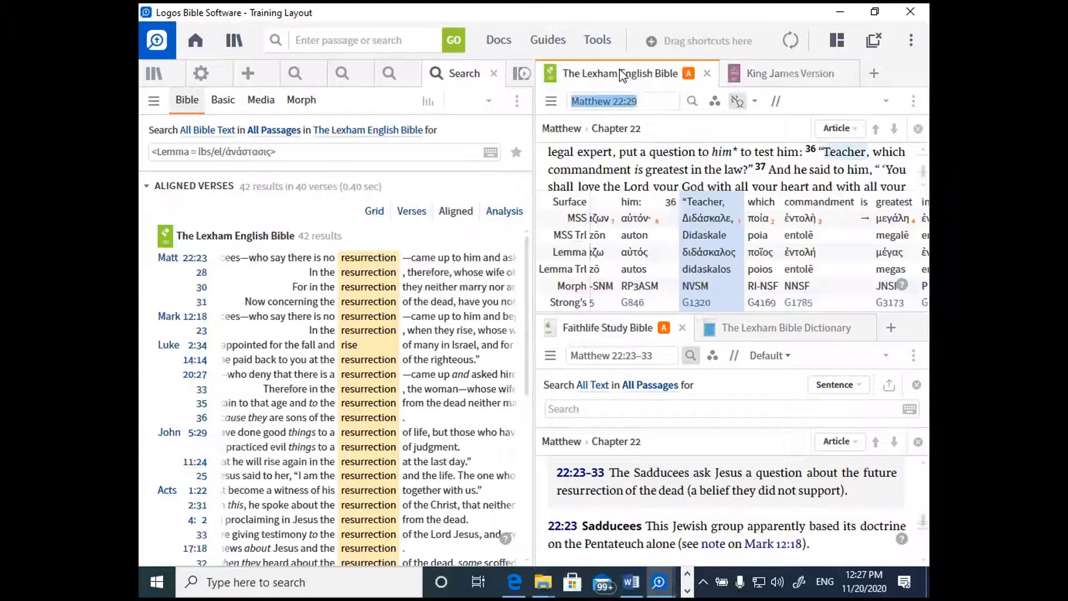
{"action": "left_click", "coordinate": [767, 75]}
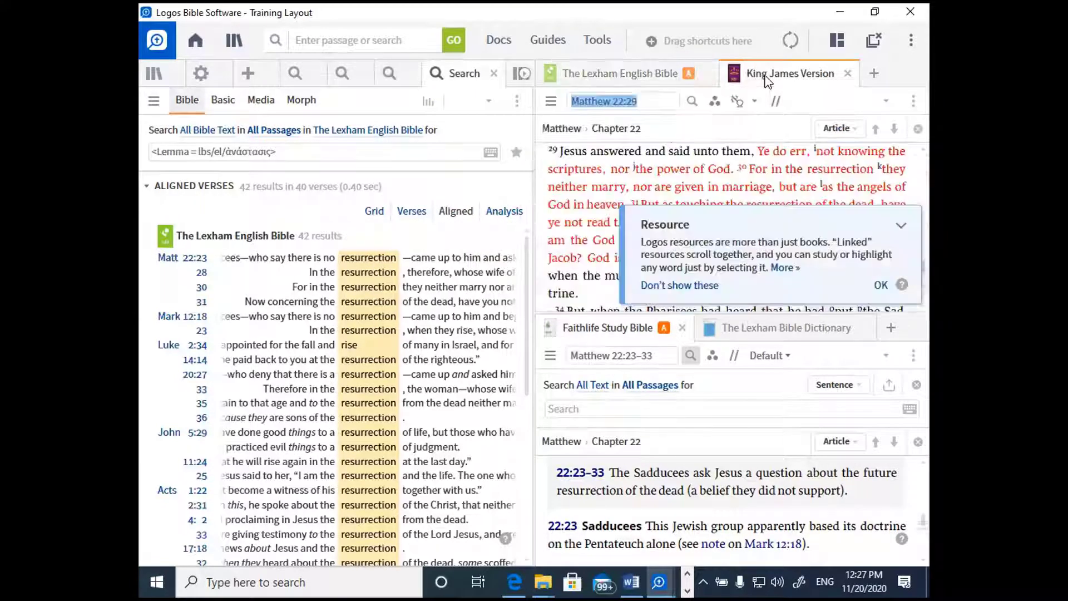
{"action": "left_click", "coordinate": [900, 224]}
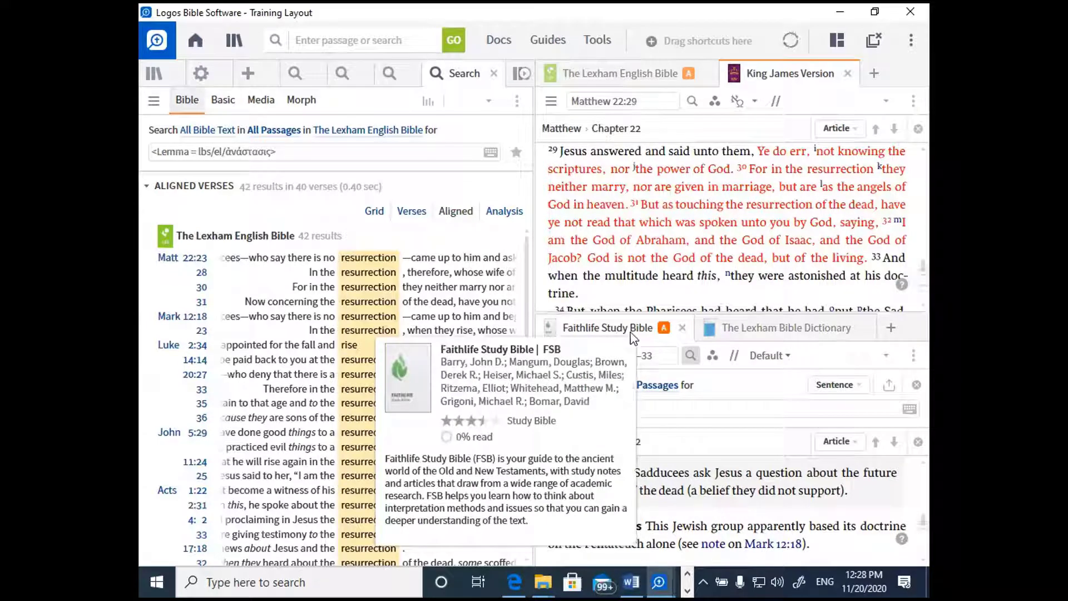
{"action": "left_click", "coordinate": [740, 332]}
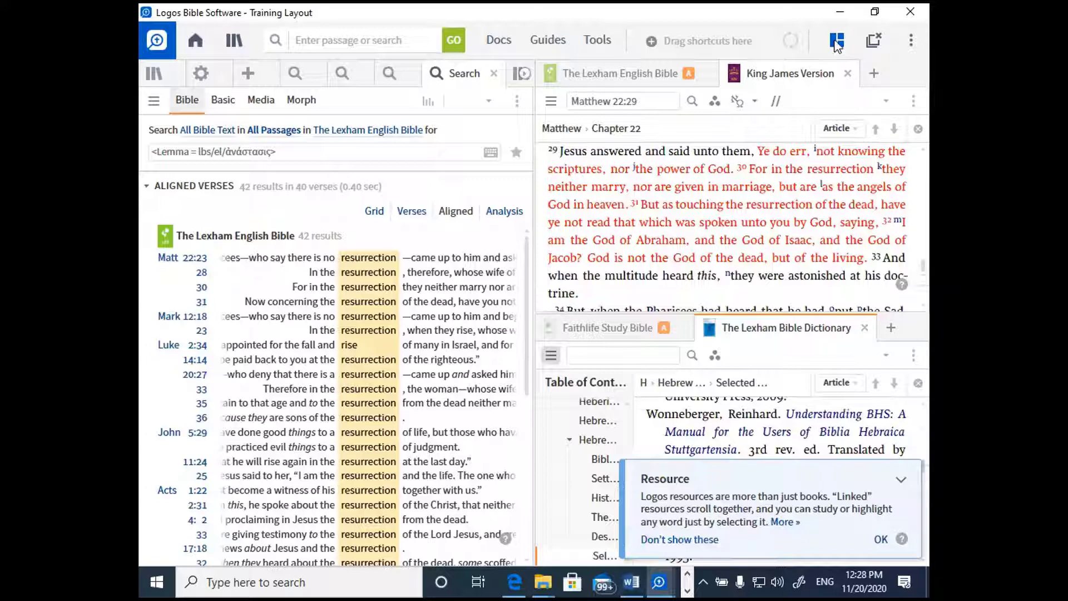
Show the layouts list with quickstart, home page and saved layouts
{"action": "left_click", "coordinate": [837, 43]}
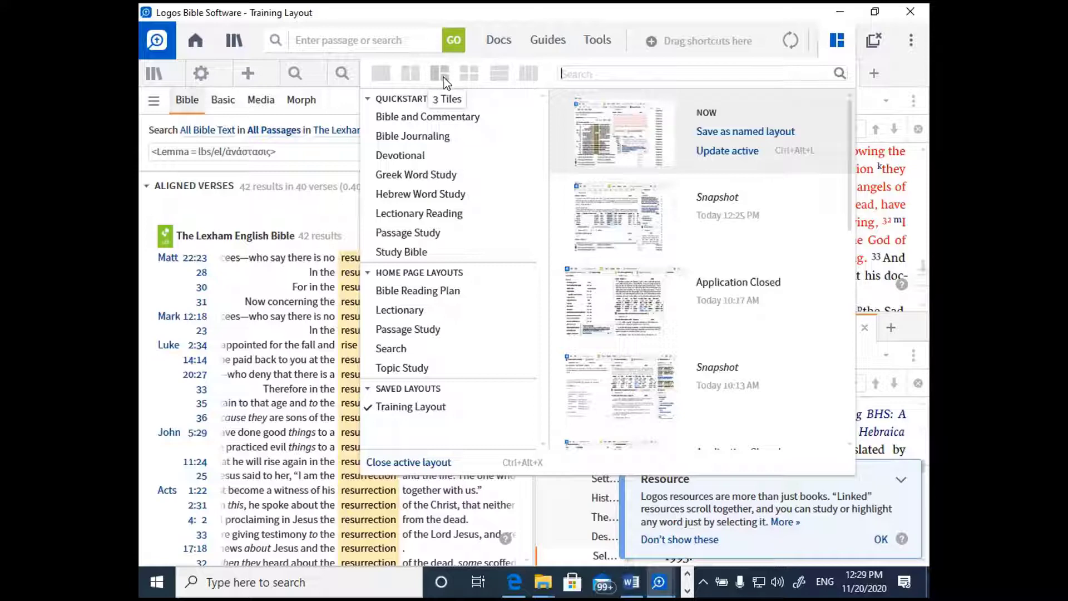
Rearrange the workspace into two tiles, view KJV 1900 and LEB, then reopen the layouts list
{"action": "left_click", "coordinate": [408, 75]}
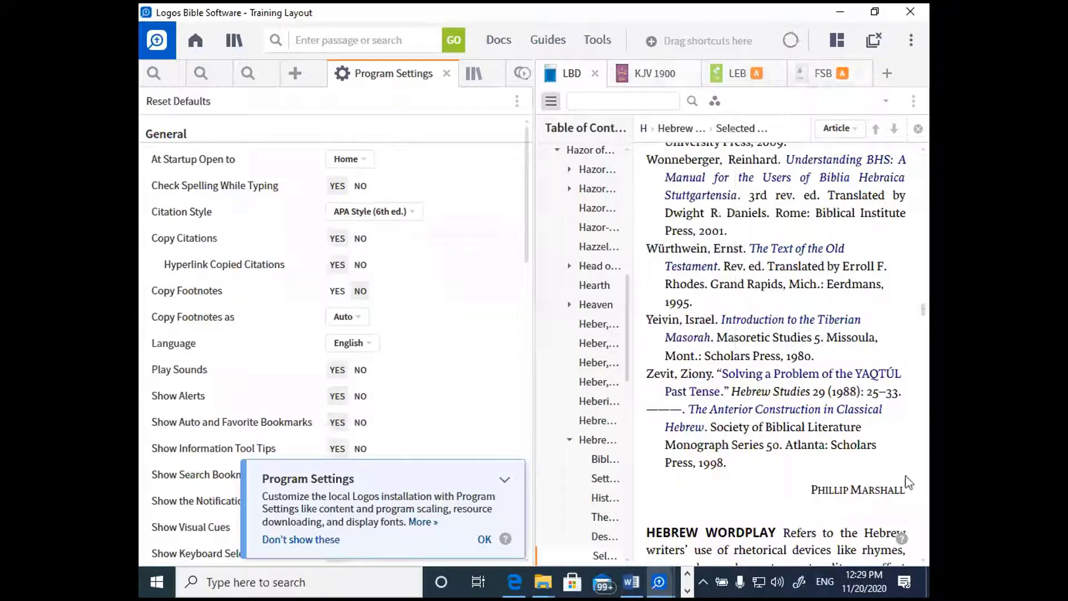
{"action": "left_click", "coordinate": [661, 77]}
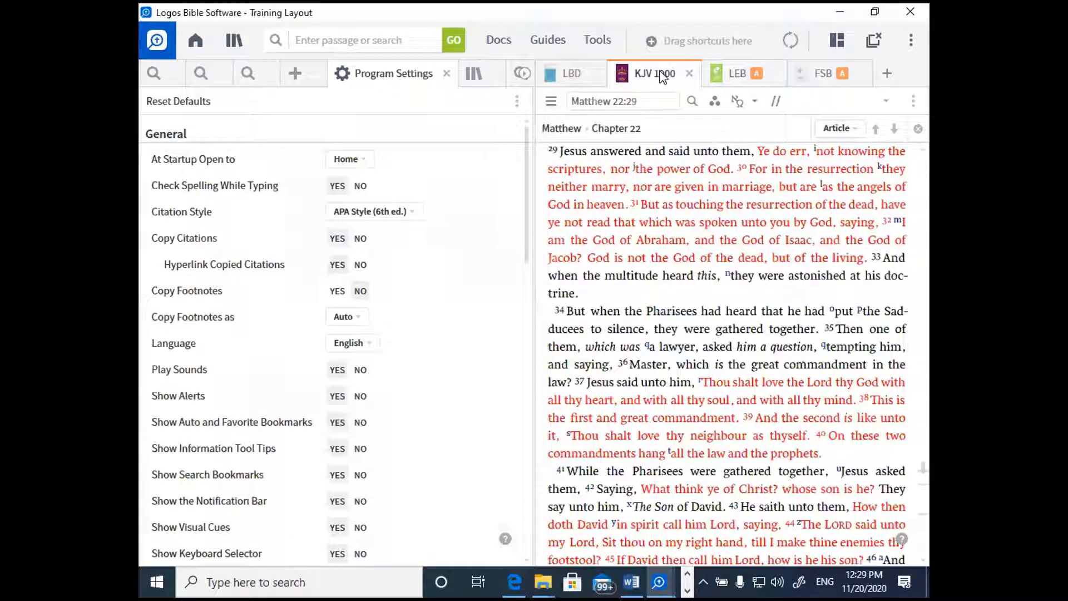
{"action": "left_click", "coordinate": [730, 82]}
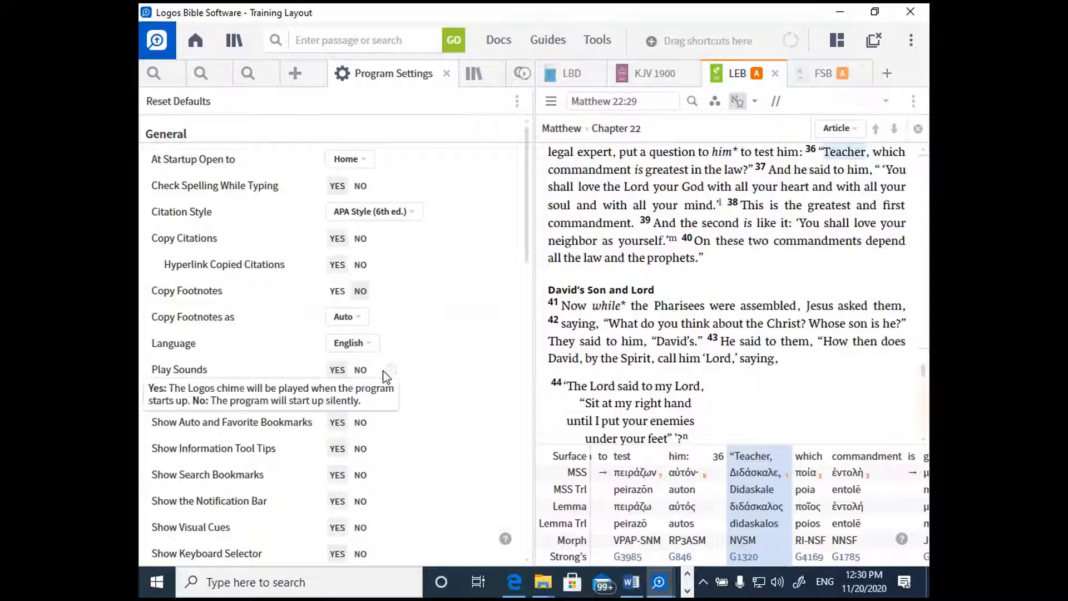
{"action": "left_click", "coordinate": [839, 42]}
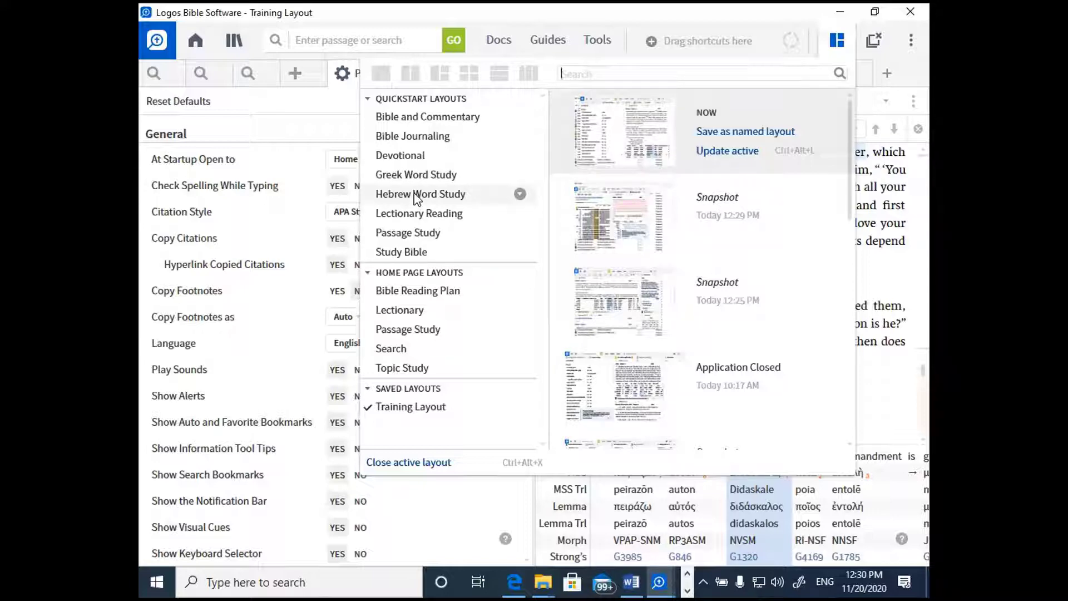
Load the Bible Journaling quickstart layout and dismiss the Notes tip
{"action": "left_click", "coordinate": [413, 136]}
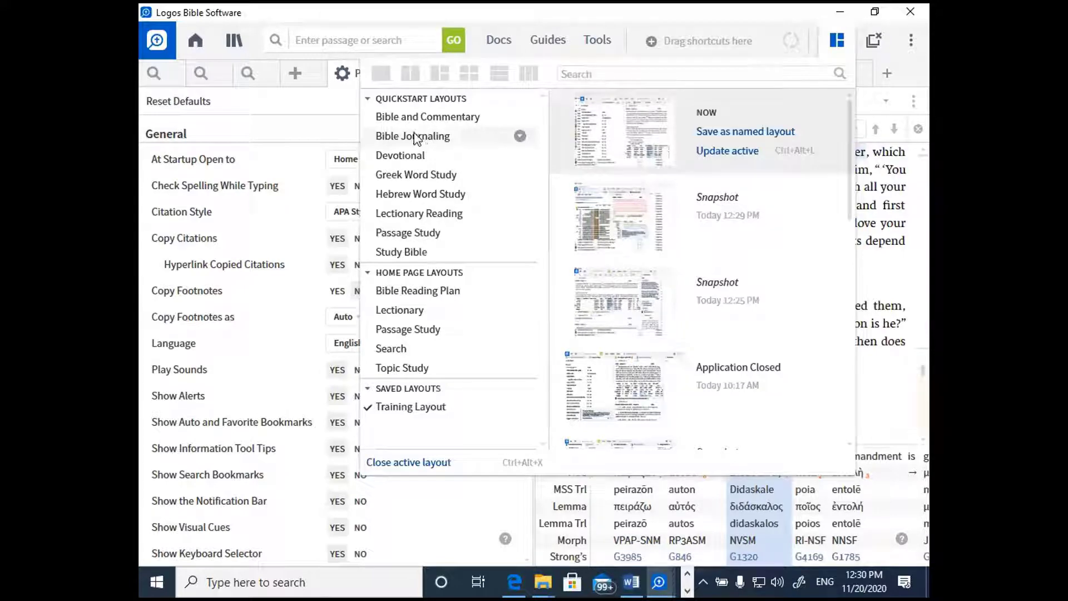
{"action": "left_click", "coordinate": [418, 136]}
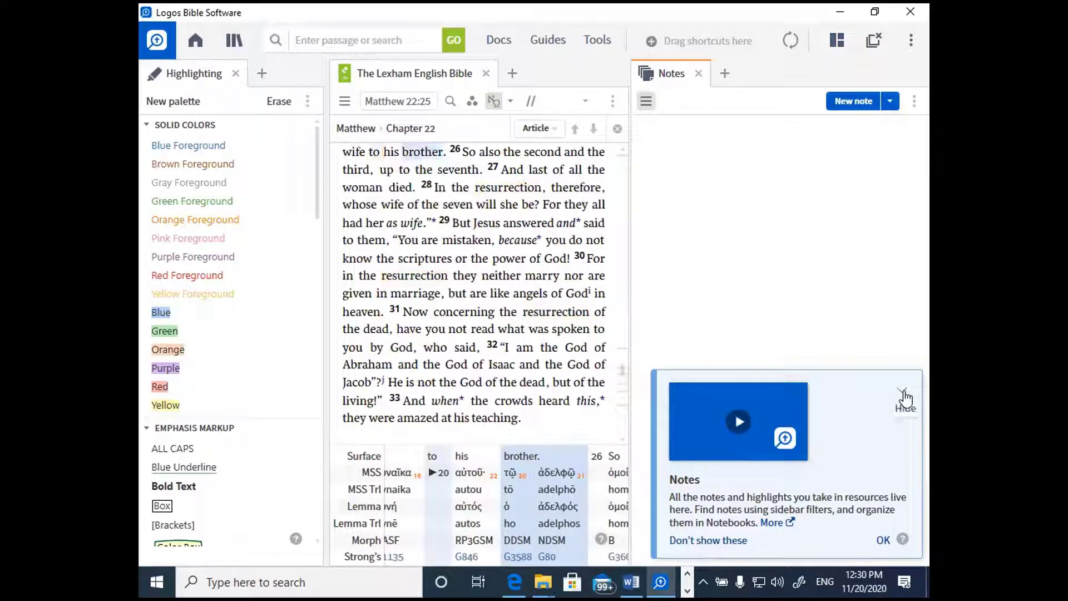
{"action": "left_click", "coordinate": [905, 394]}
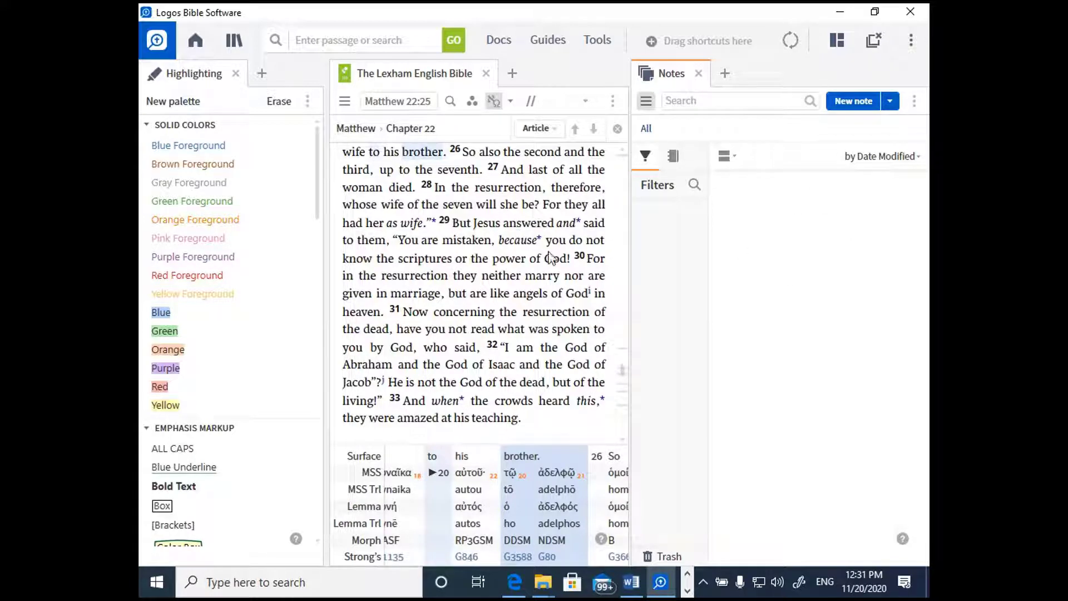
Load the Lectionary Reading quickstart layout and dismiss the resource tip
{"action": "left_click", "coordinate": [837, 41]}
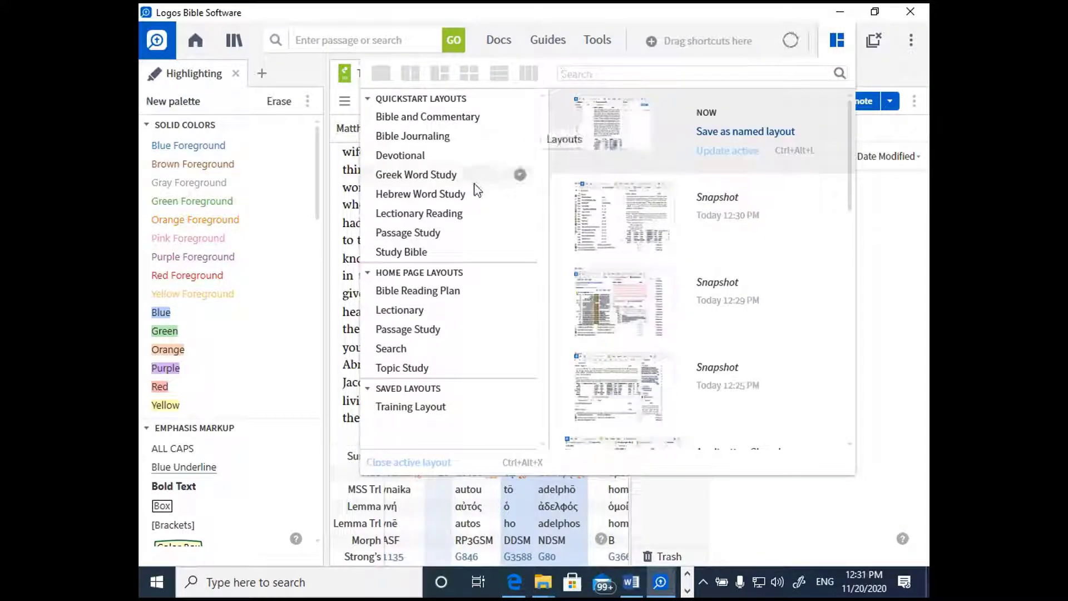
{"action": "mouse_move", "coordinate": [418, 213]}
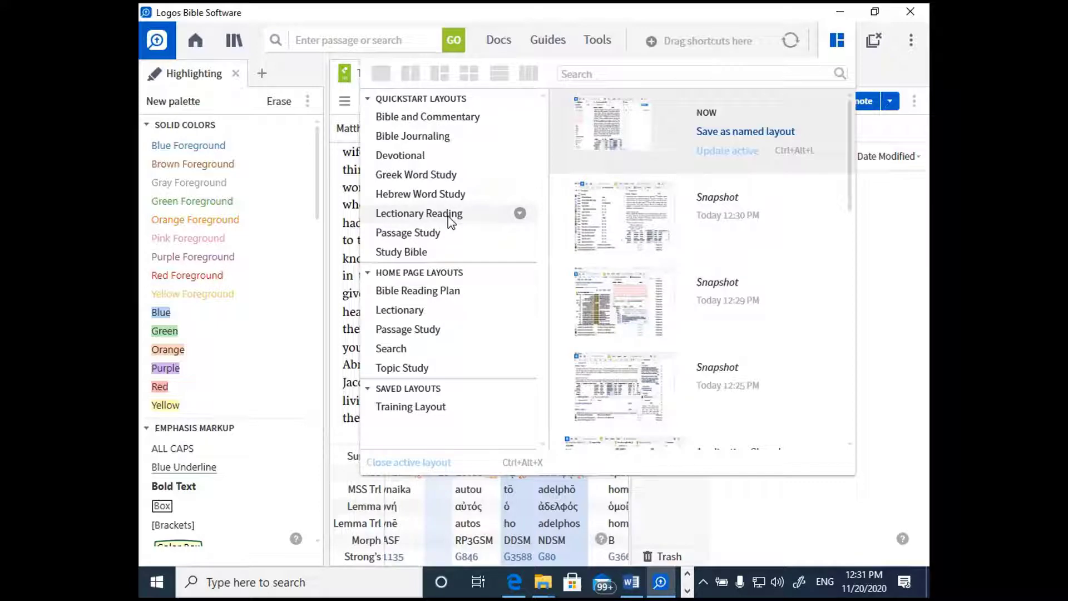
{"action": "left_click", "coordinate": [448, 215]}
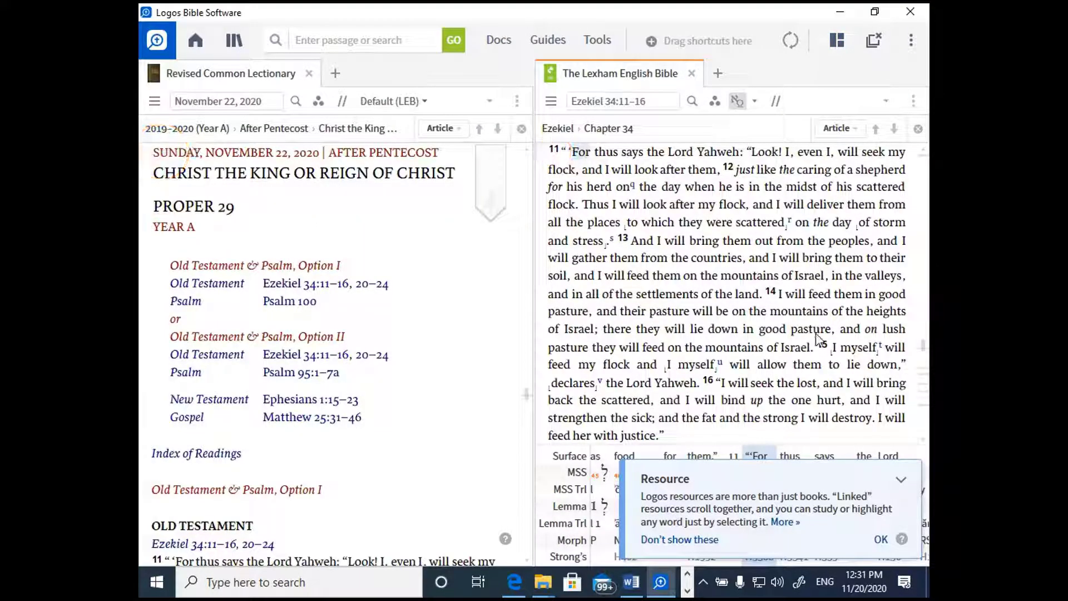
{"action": "left_click", "coordinate": [901, 484]}
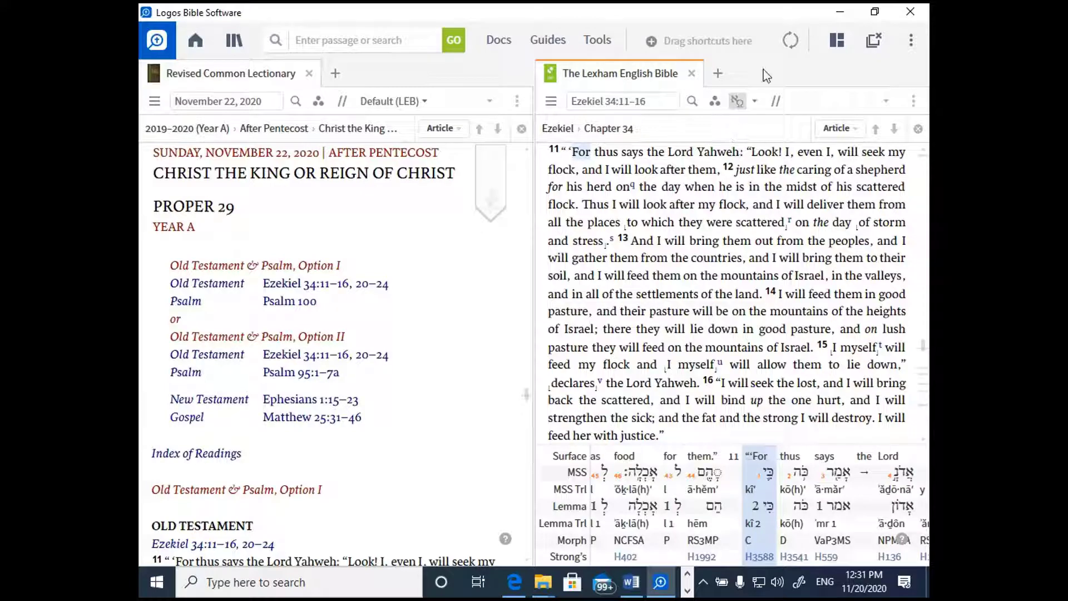
Return to the saved Training Layout from the layouts list
{"action": "left_click", "coordinate": [837, 40]}
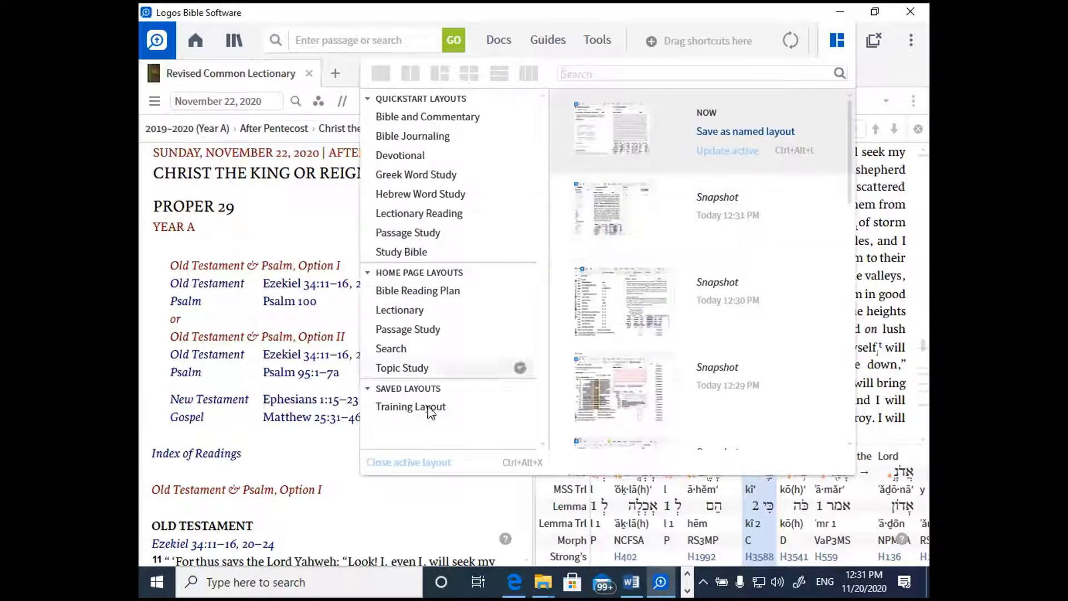
{"action": "left_click", "coordinate": [511, 365]}
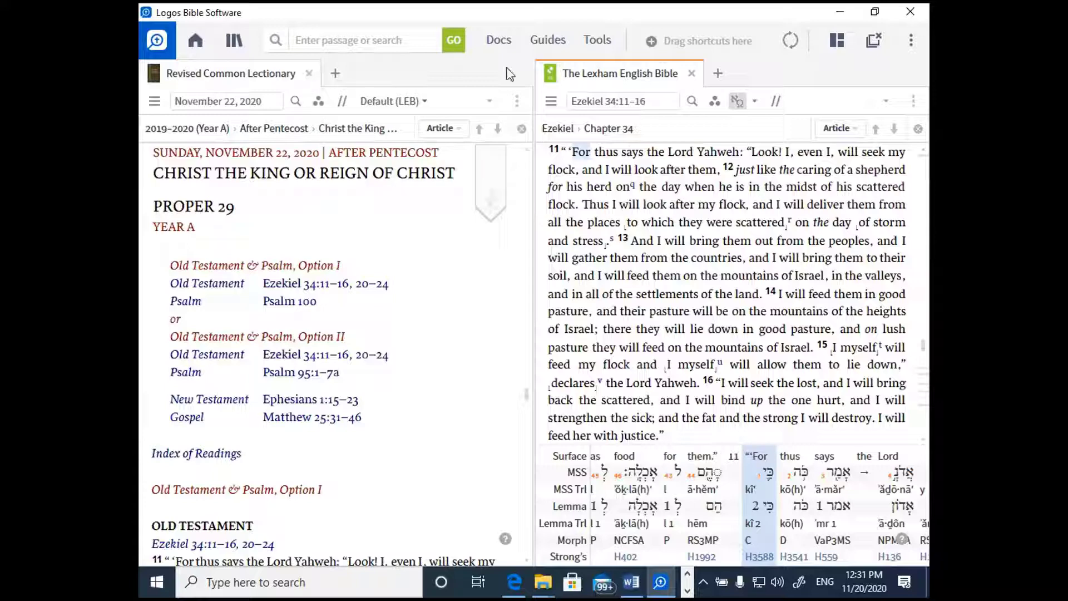
{"action": "left_click", "coordinate": [835, 41]}
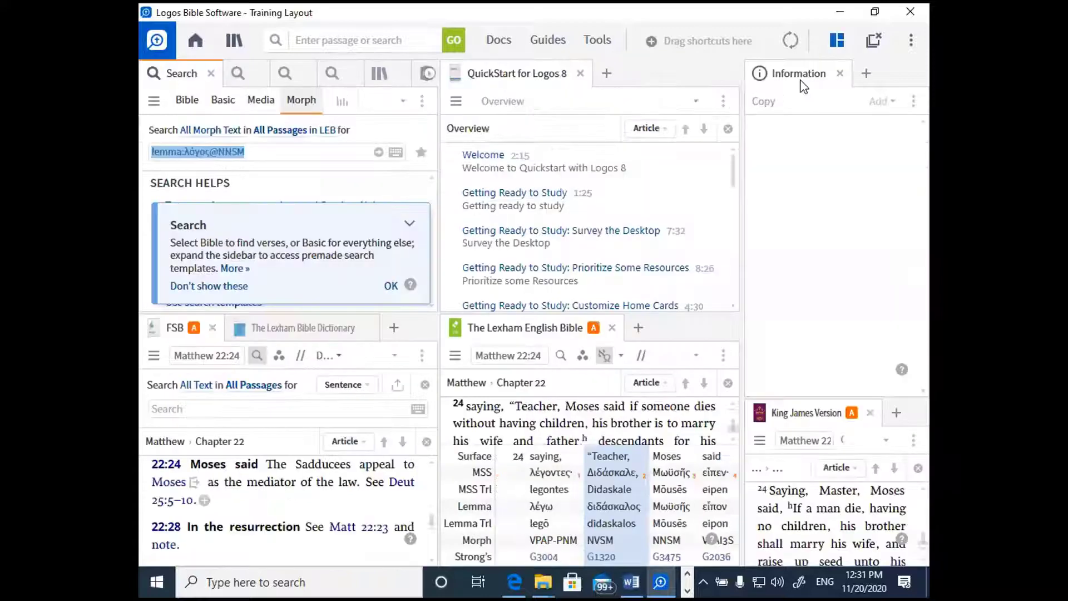
{"action": "left_click", "coordinate": [837, 40]}
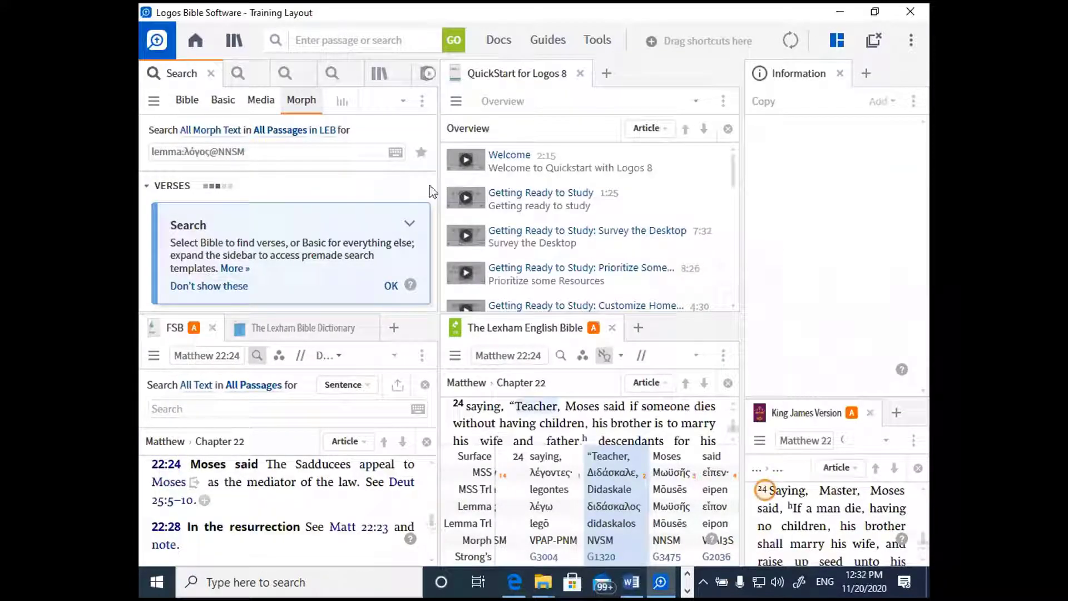
Close the QuickStart overview and hide the interlinear lines under the Lexham English Bible
{"action": "left_click", "coordinate": [580, 73]}
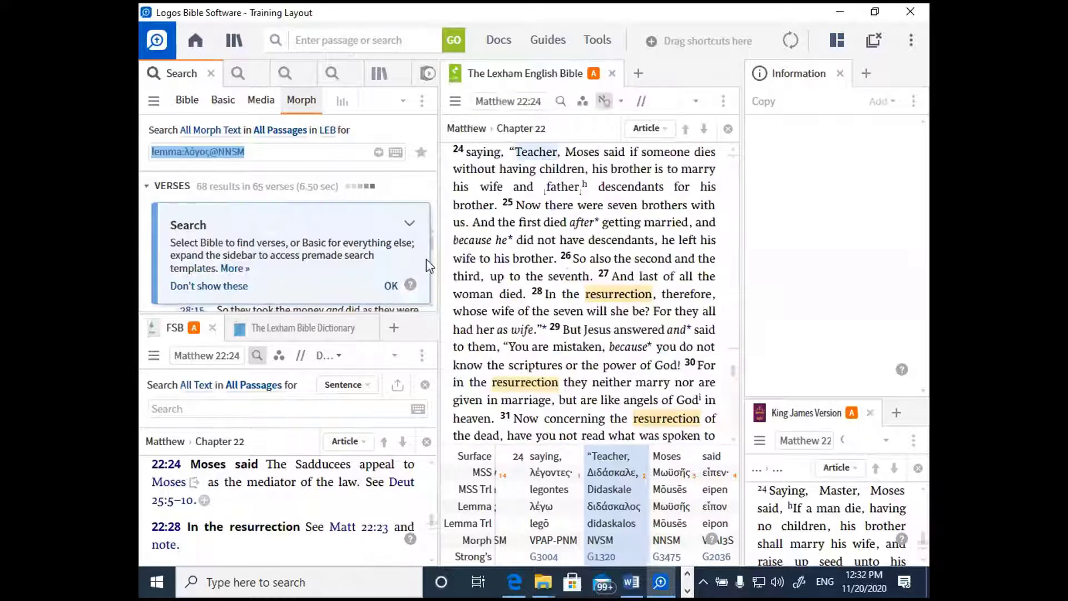
{"action": "left_click", "coordinate": [605, 102]}
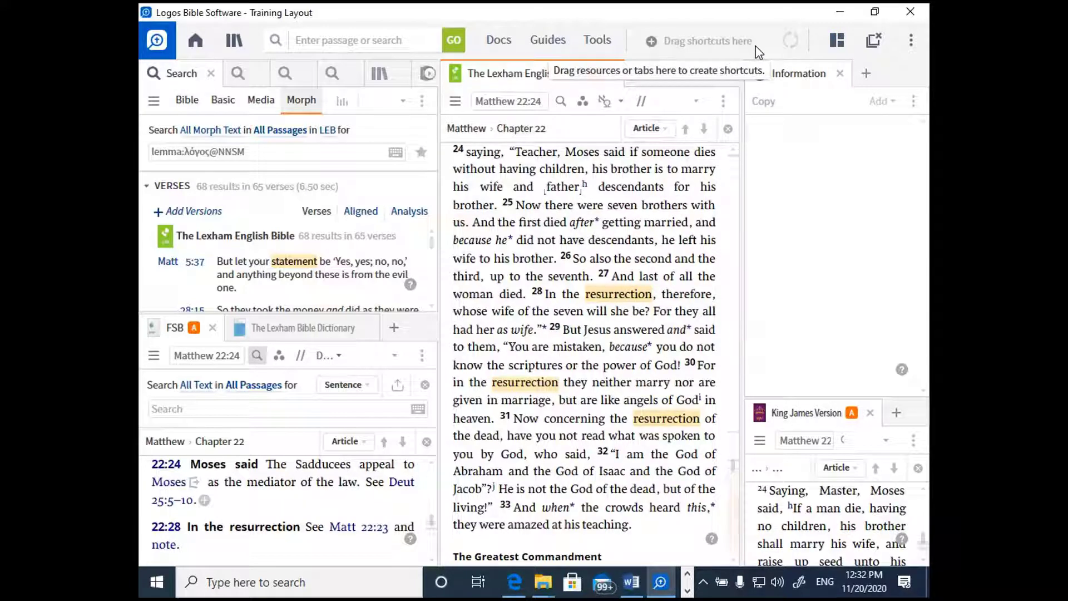
Save the current workspace as the named layout 'NT Study'
{"action": "left_click", "coordinate": [837, 40]}
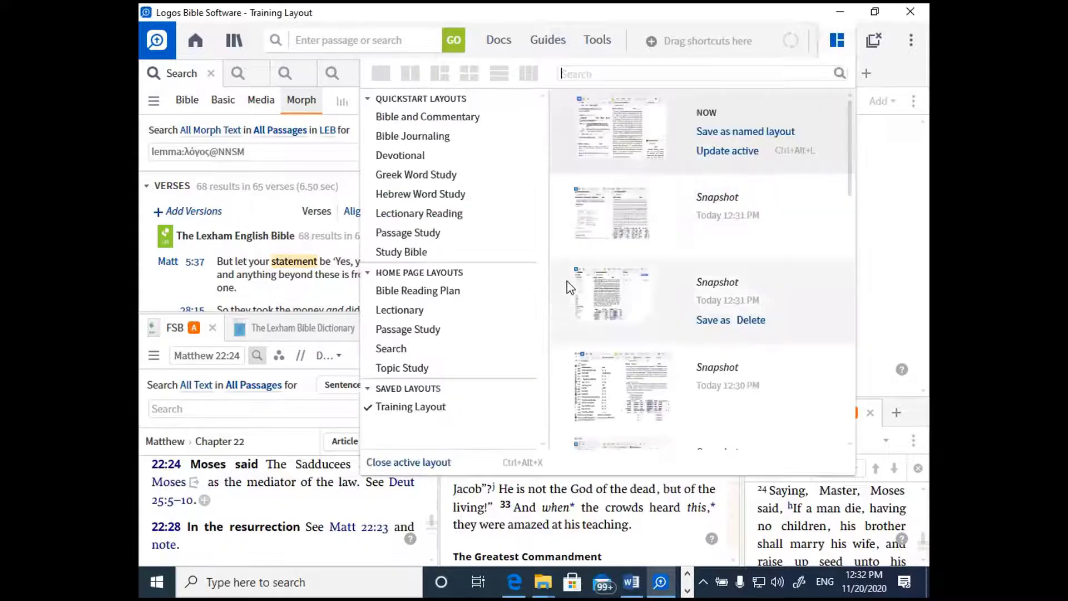
{"action": "left_click", "coordinate": [729, 133]}
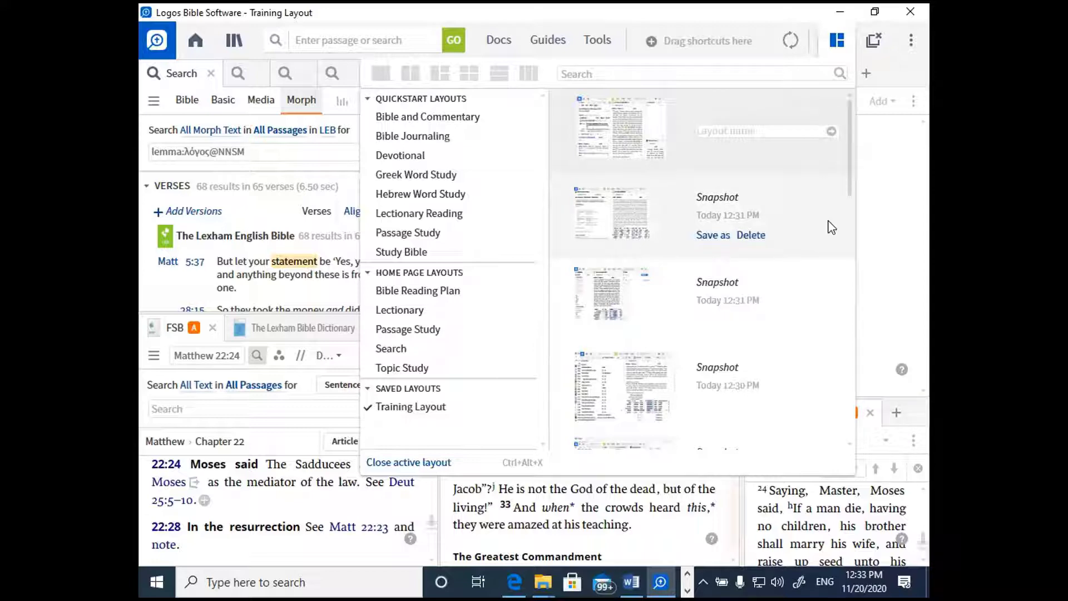
{"action": "type", "text": "NT S"}
{"action": "type", "text": "tudy"}
{"action": "left_click", "coordinate": [831, 130]}
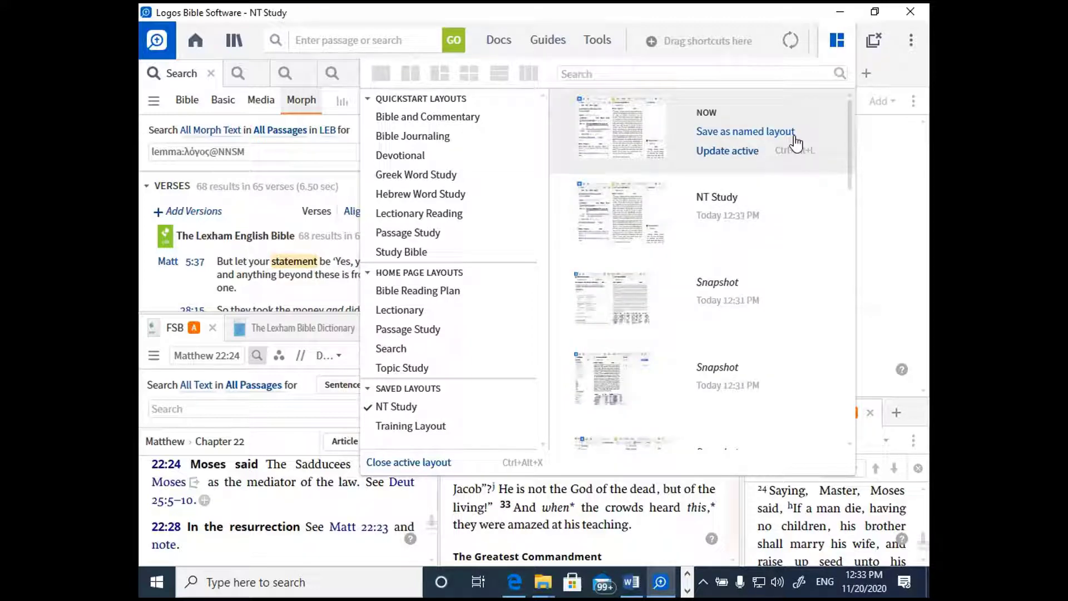
{"action": "mouse_move", "coordinate": [410, 426]}
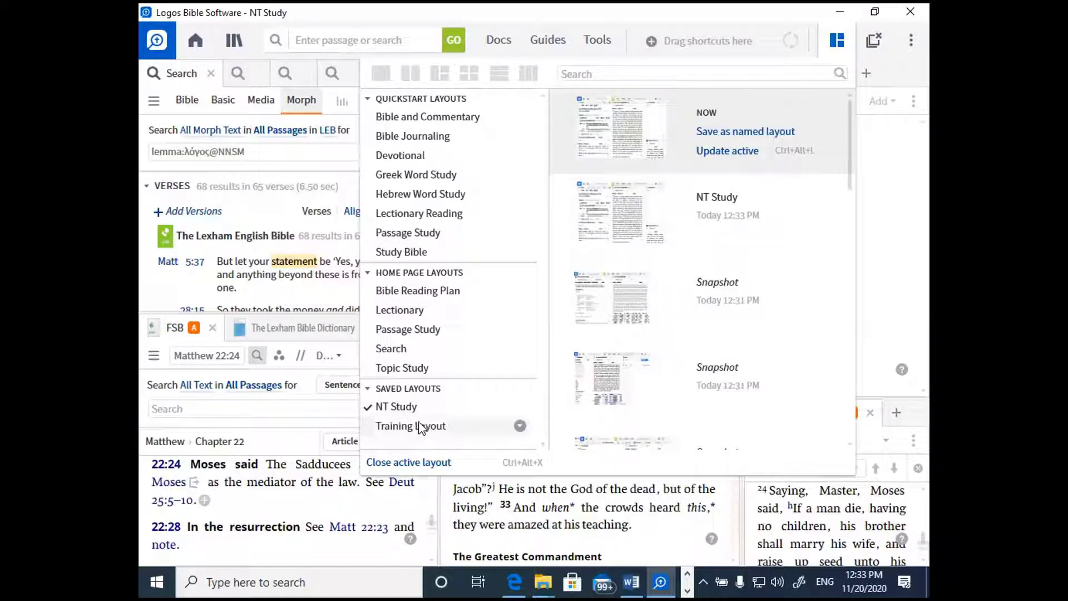
Load the Training Layout again from Saved Layouts
{"action": "left_click", "coordinate": [425, 429]}
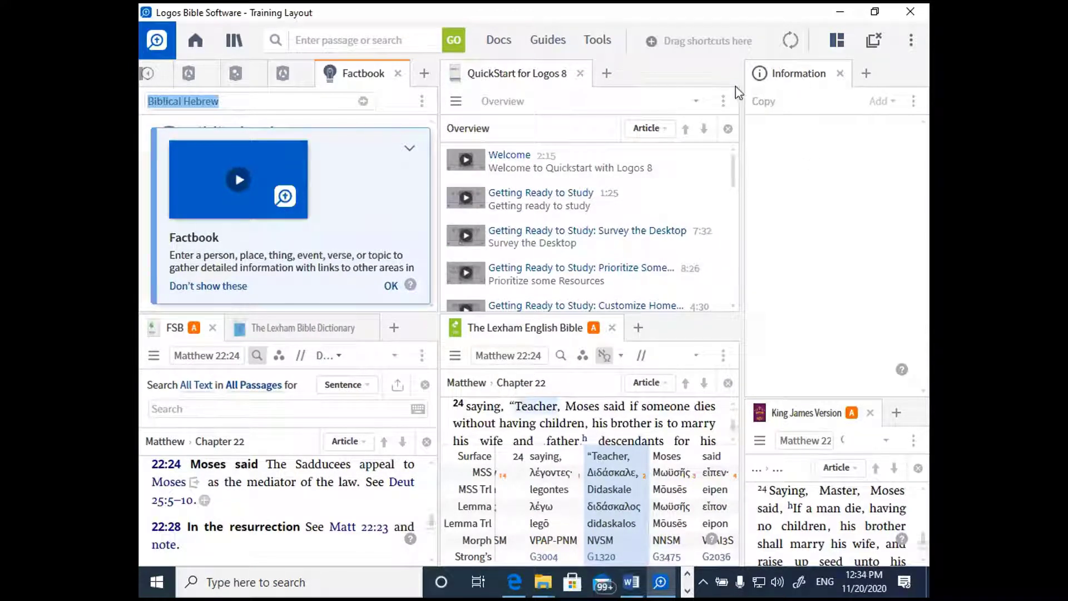
Update the Training Layout to the current workspace snapshot from the Layouts list
{"action": "left_click", "coordinate": [838, 40]}
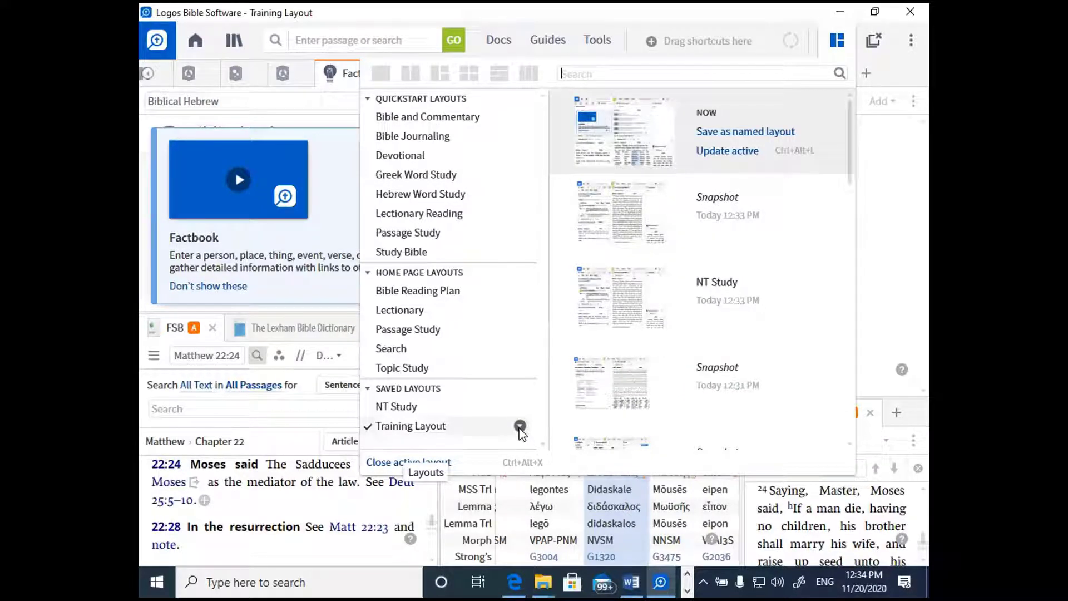
{"action": "left_click", "coordinate": [520, 427]}
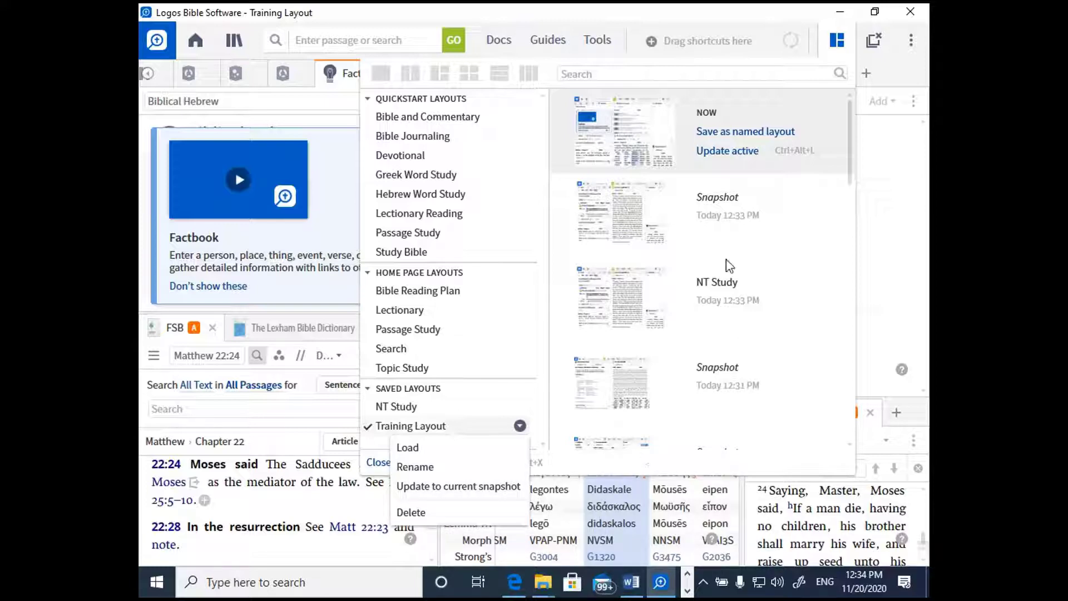
{"action": "left_click", "coordinate": [837, 42]}
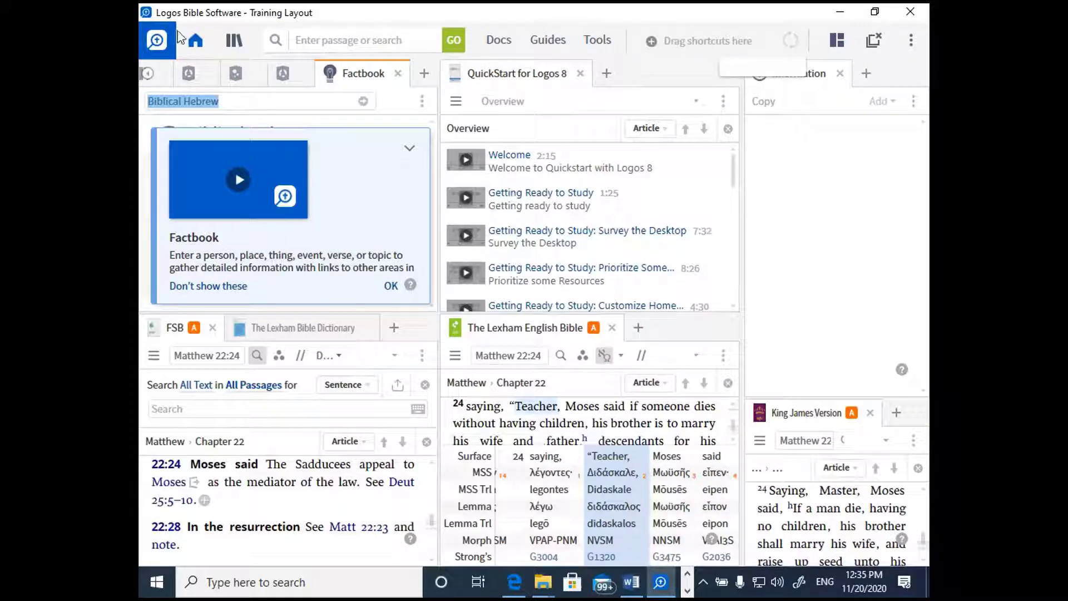
Bring up Program Settings from the Tools menu's Utilities section
{"action": "left_click", "coordinate": [597, 44]}
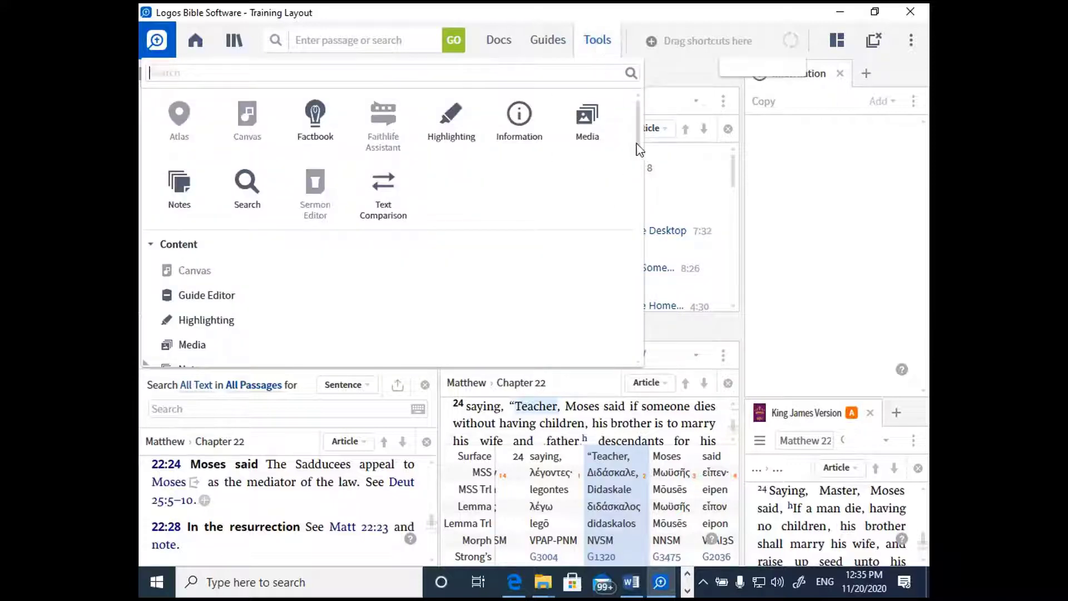
{"action": "left_click_drag", "start_coordinate": [638, 125], "coordinate": [642, 367]}
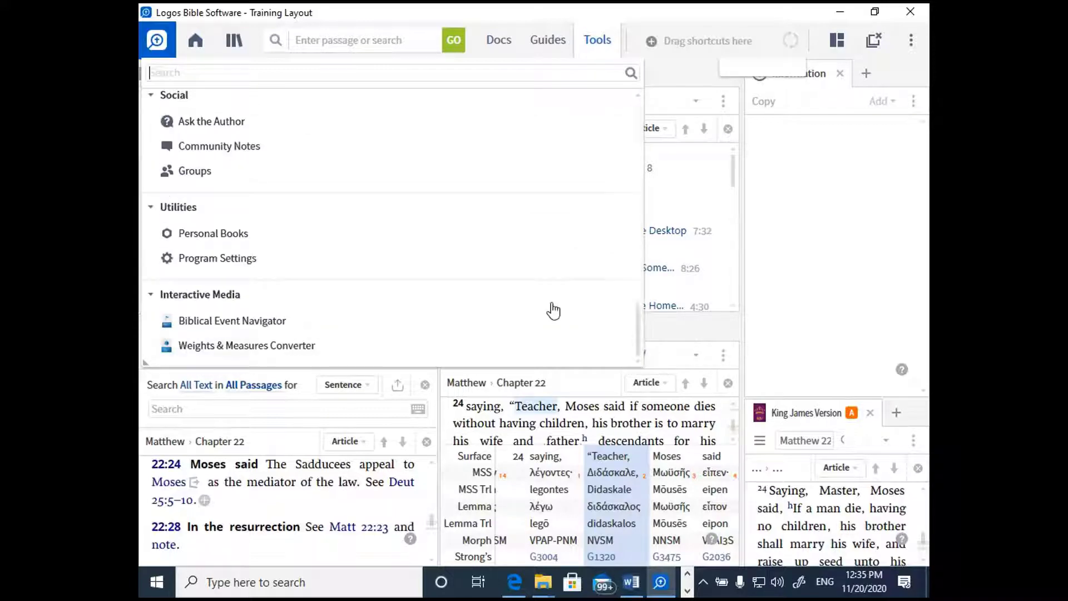
{"action": "left_click", "coordinate": [217, 258]}
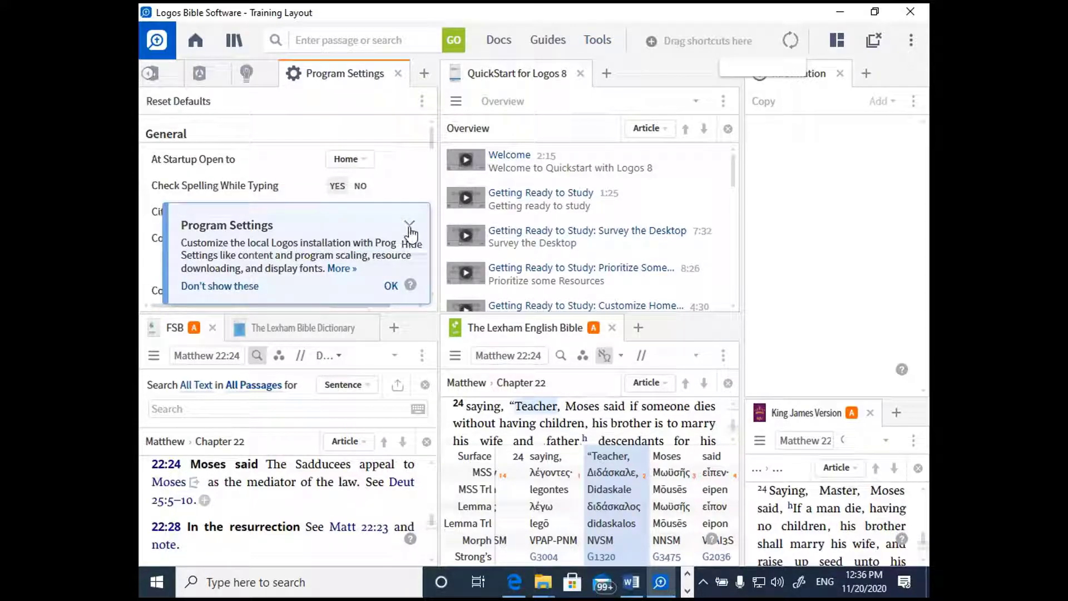
Dismiss the settings tip and list the 'At Startup Open to' choices
{"action": "left_click", "coordinate": [255, 286]}
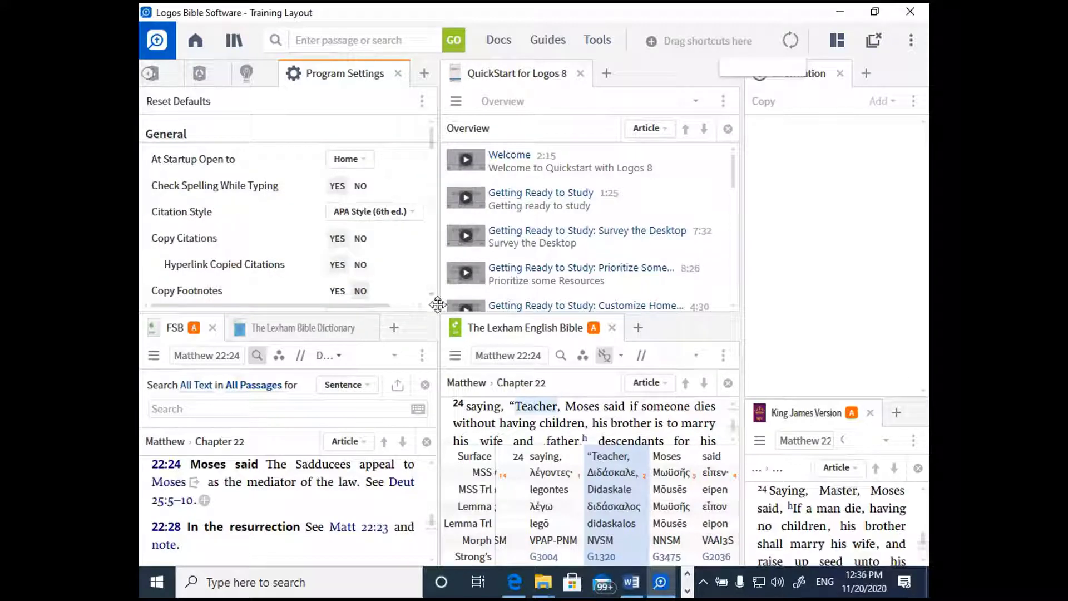
{"action": "left_click", "coordinate": [490, 327]}
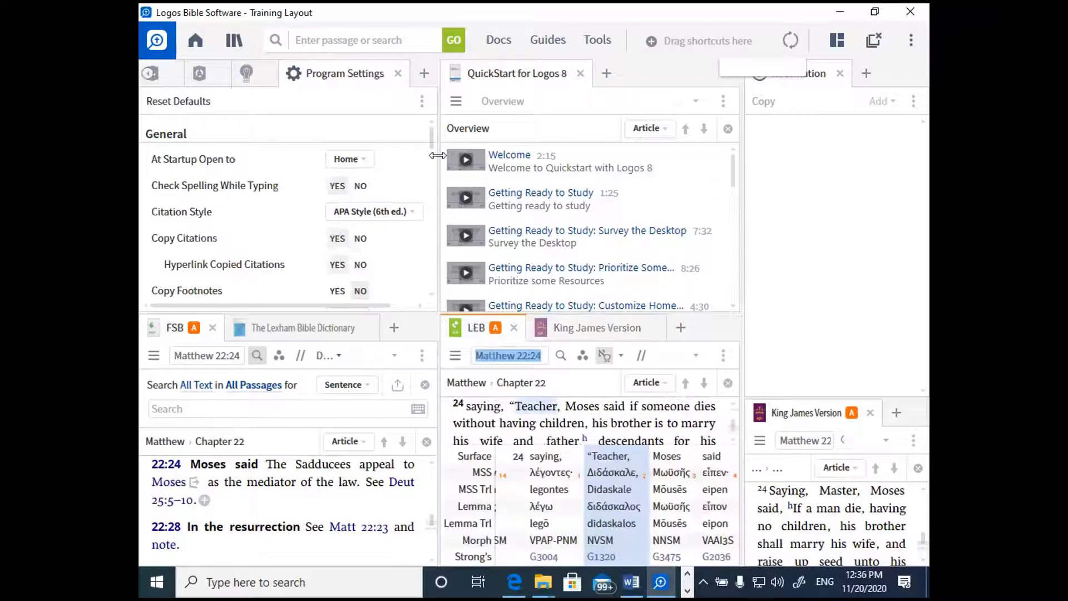
{"action": "mouse_move", "coordinate": [345, 158]}
{"action": "left_click", "coordinate": [362, 162]}
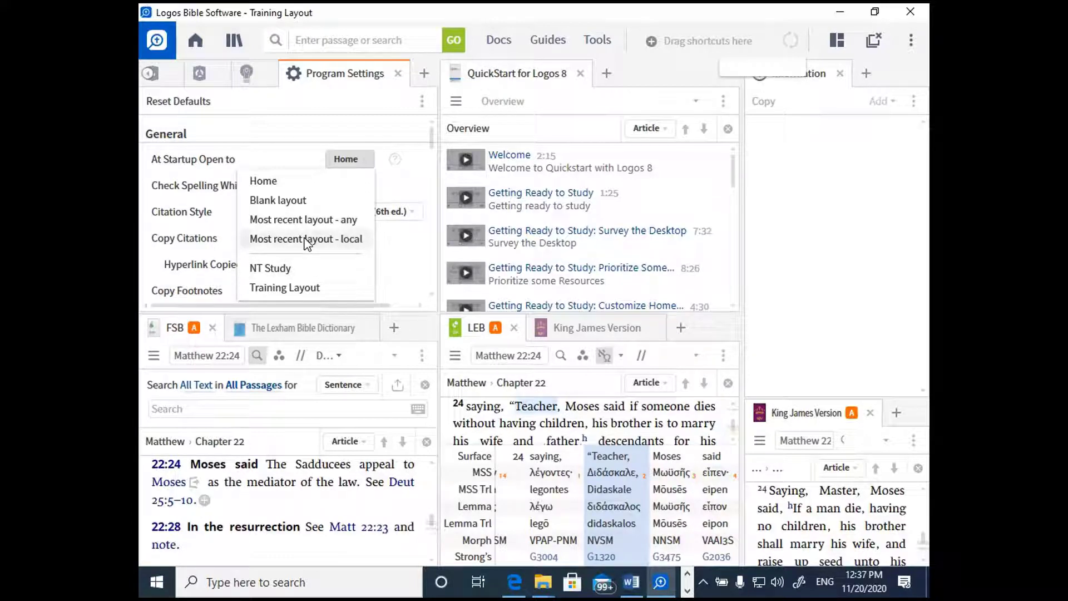
Set startup to 'Most recent layout - local' instead of Home
{"action": "left_click", "coordinate": [306, 242]}
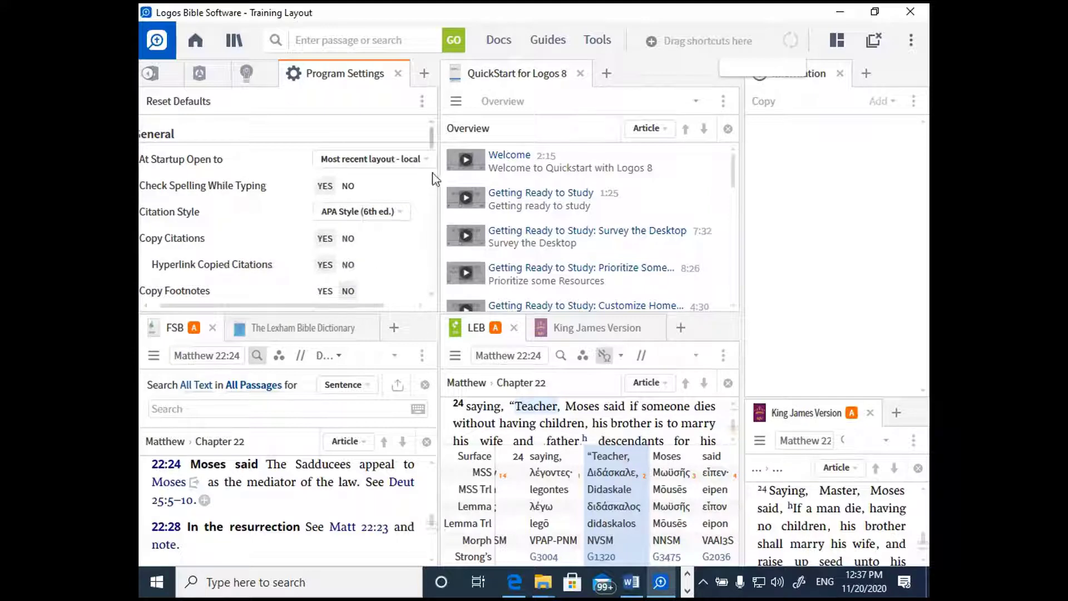